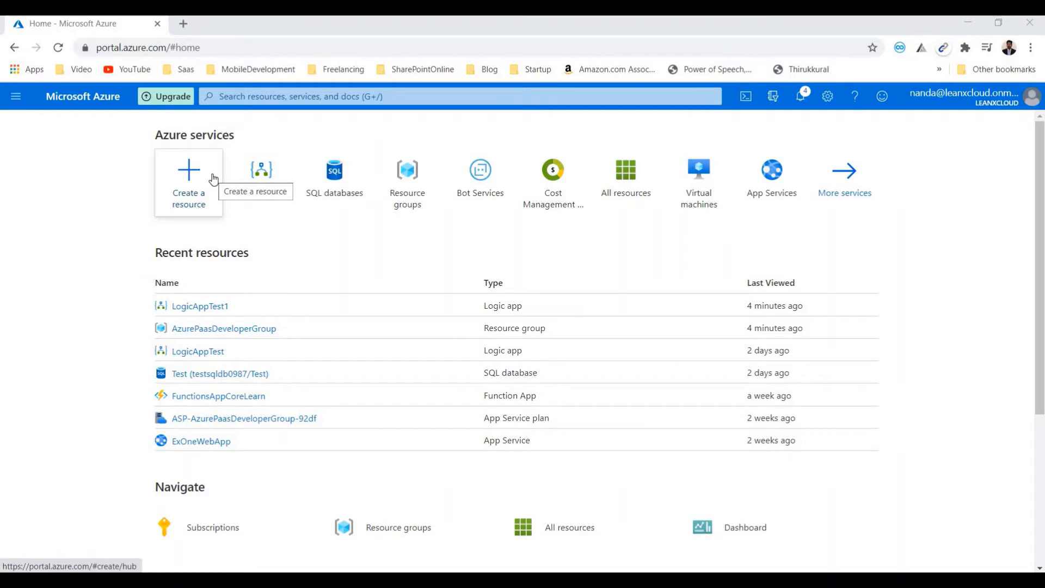
- Find the Microsoft Logic App offering in the Marketplace and start creating a new resource from it
click(199, 184)
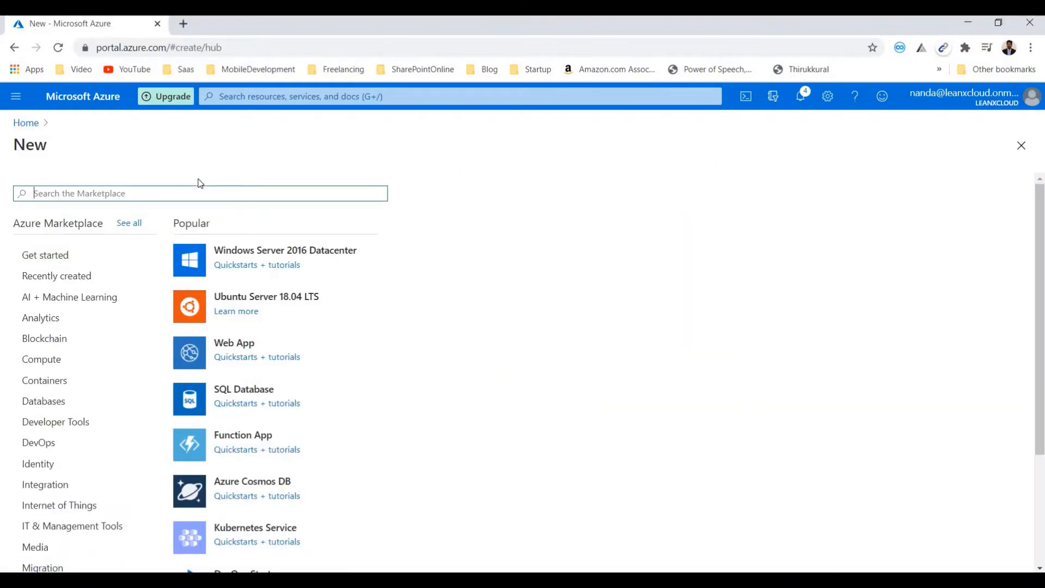
text(Logic app)
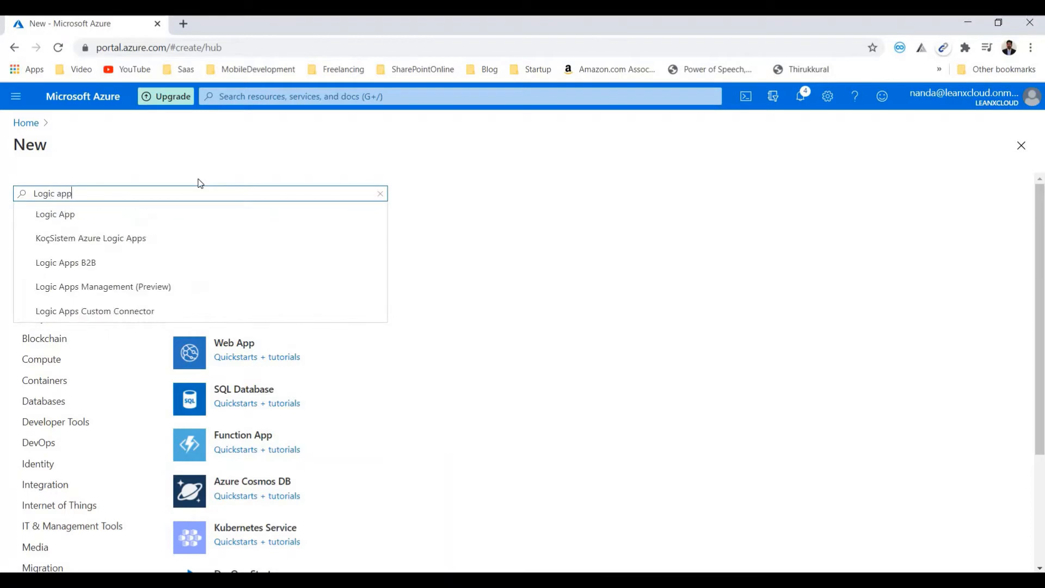
click(108, 212)
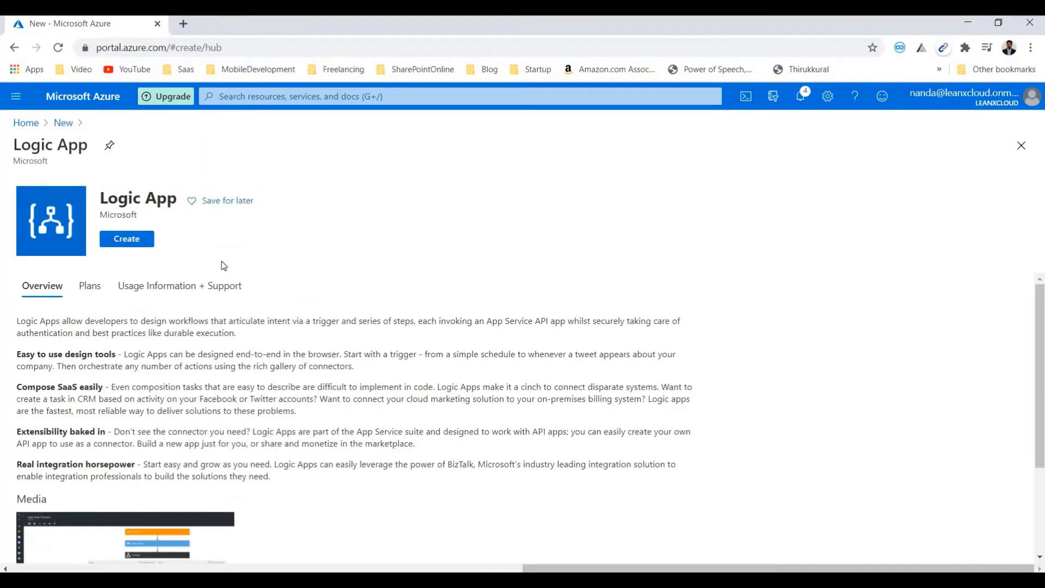
click(139, 243)
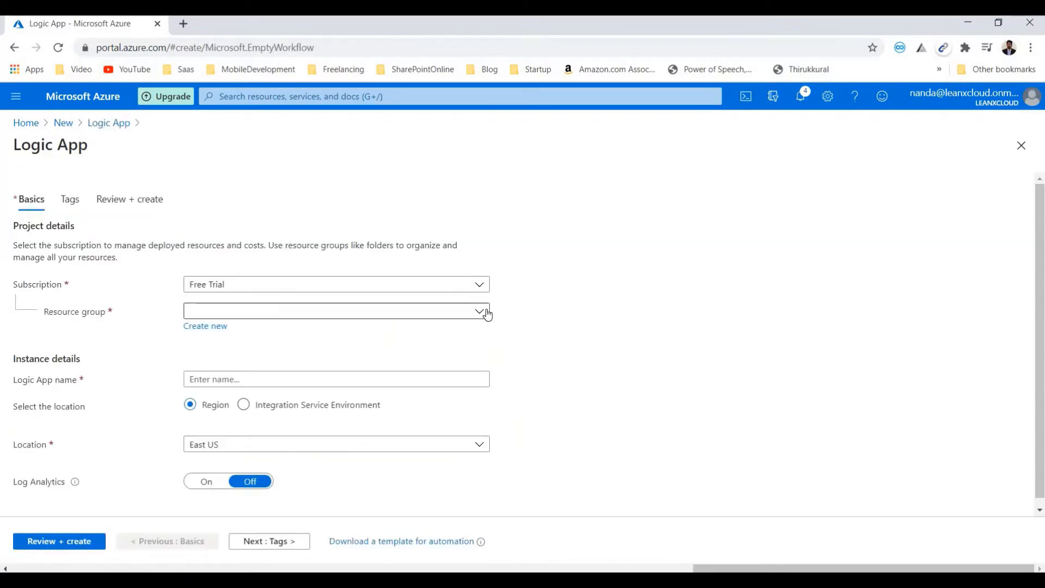
- Assign the logic app to the AzurePaasDeveloperGroup resource group, name it LogicApp2, and create it
click(486, 313)
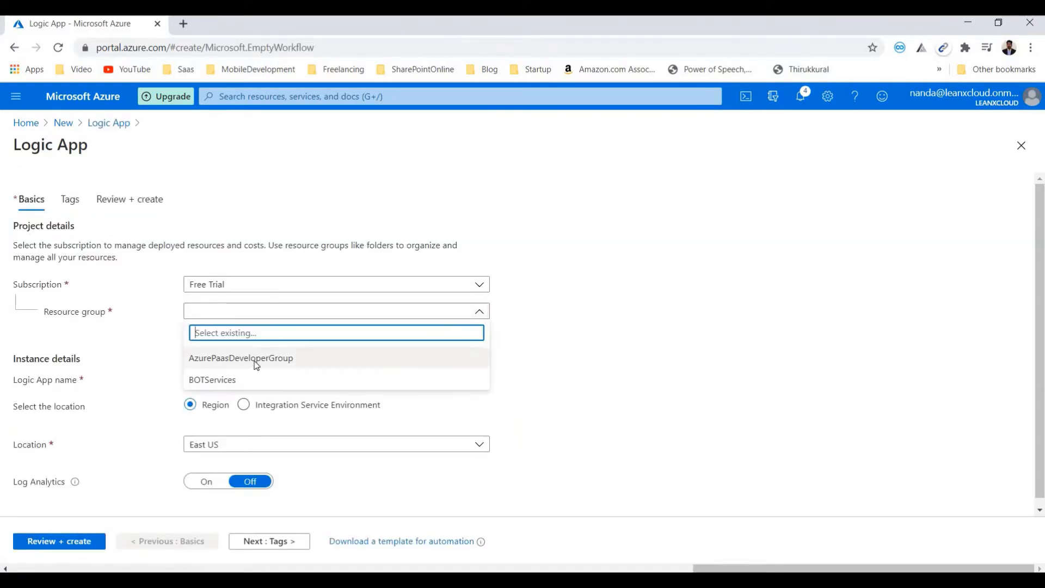
click(256, 361)
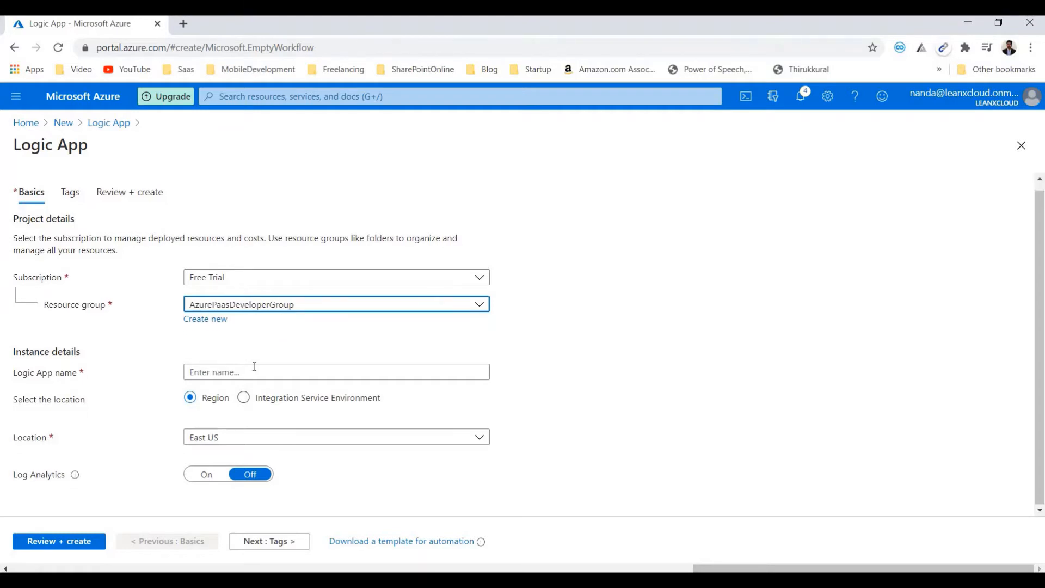
click(253, 370)
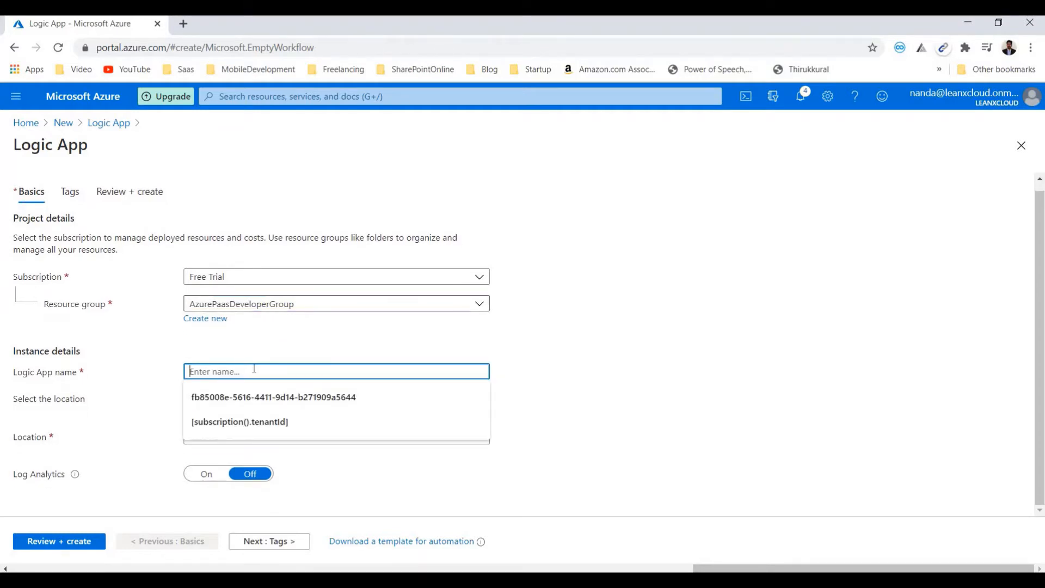
text(LogicApp)
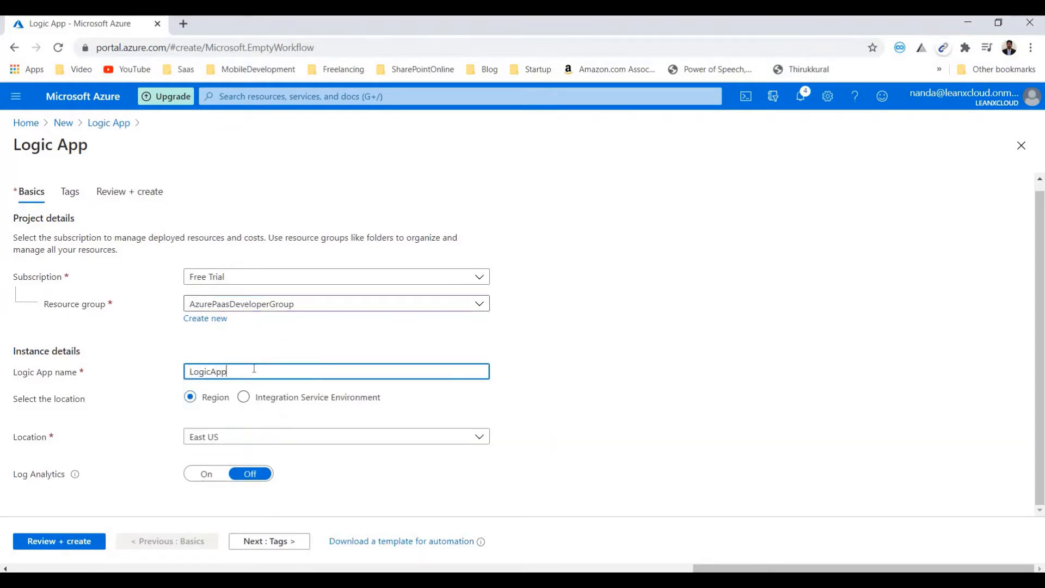
text(2)
click(94, 542)
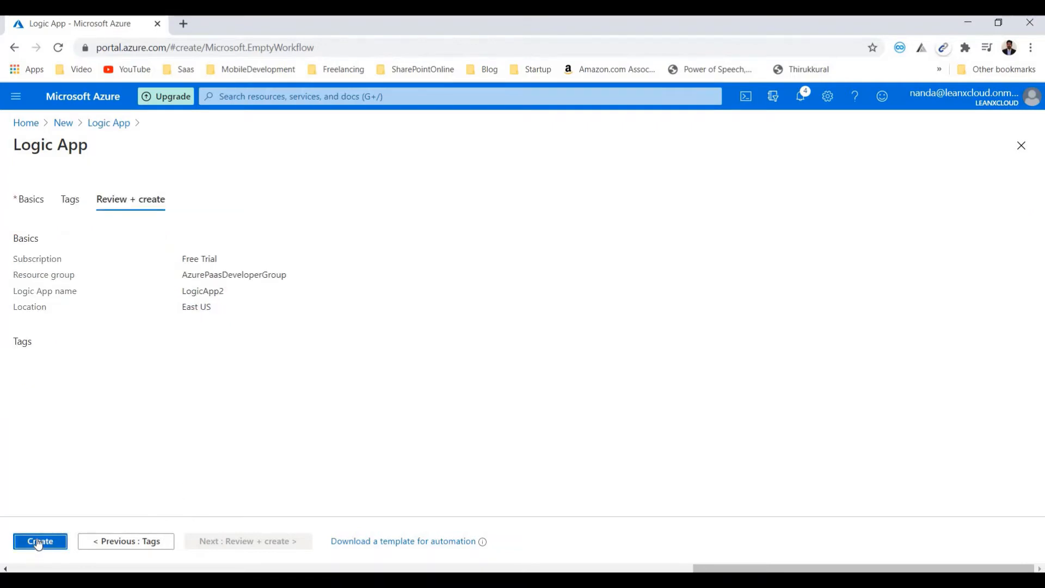
click(38, 542)
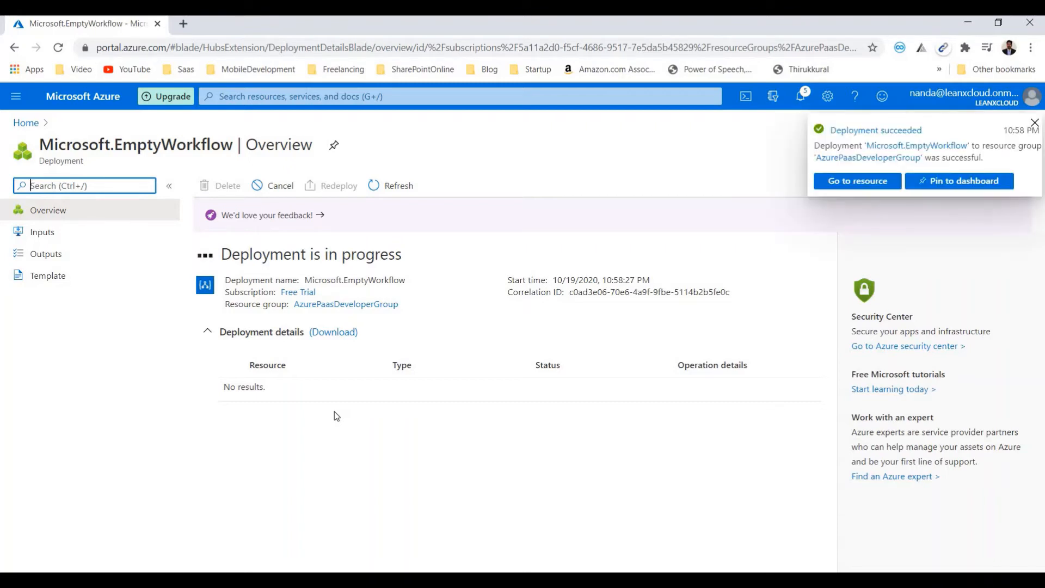
- Open the deployed LogicApp2 resource and start its workflow with the common Recurrence trigger
click(275, 384)
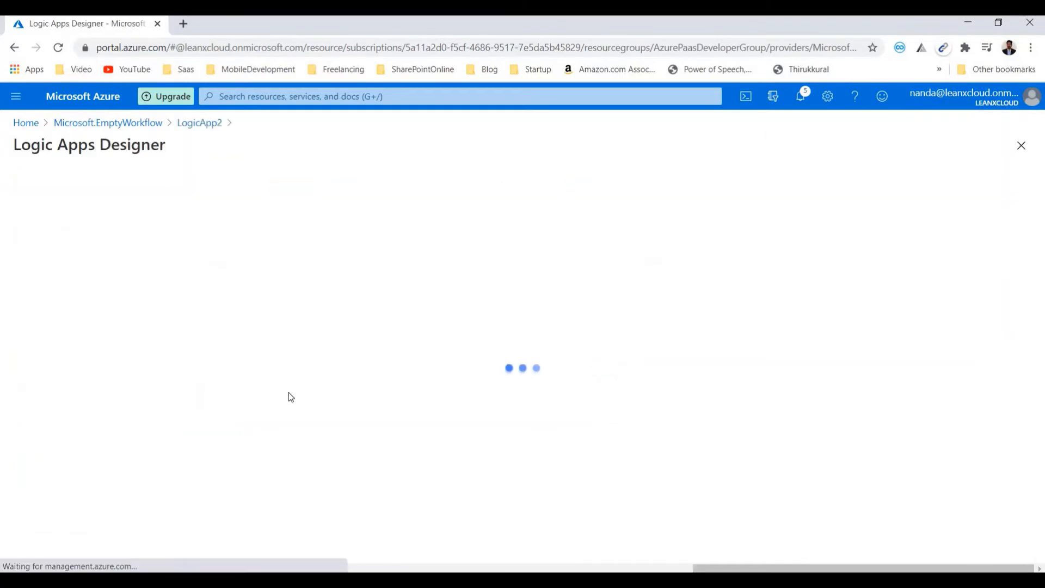
scroll(288, 395, down, 4)
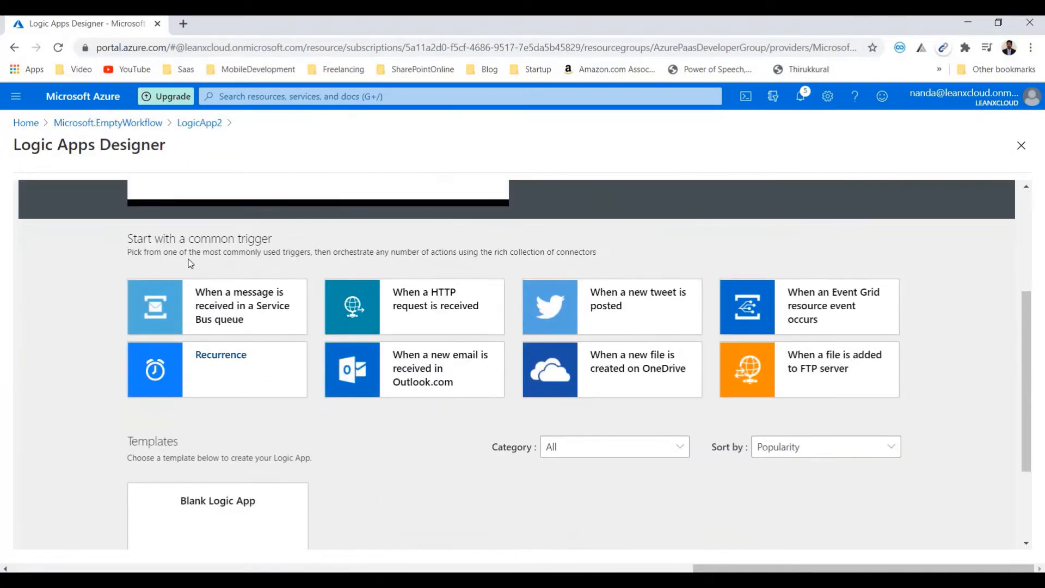
drag(188, 239, 293, 243)
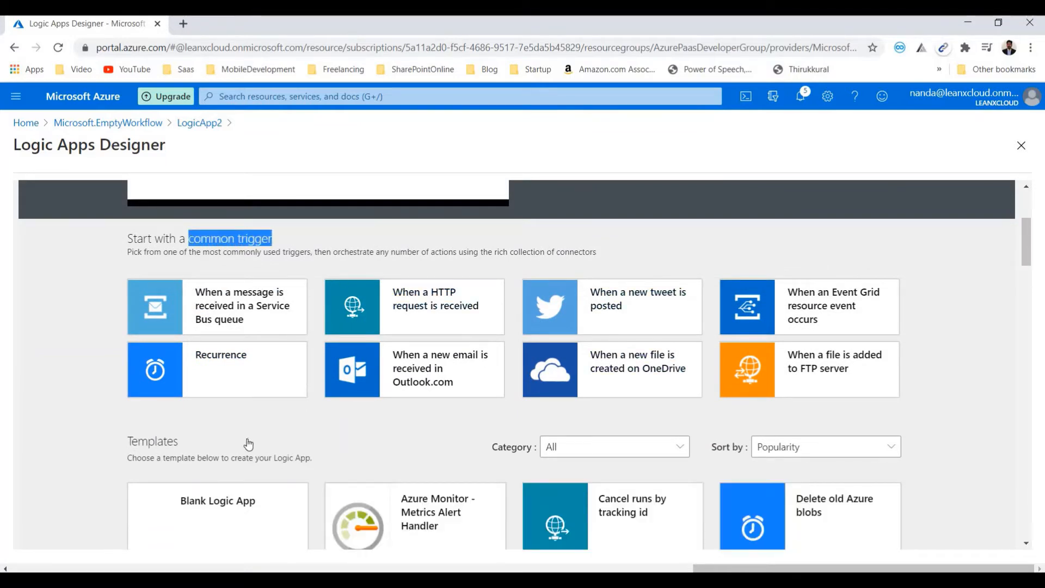
scroll(354, 433, down, 3)
scroll(576, 432, down, 4)
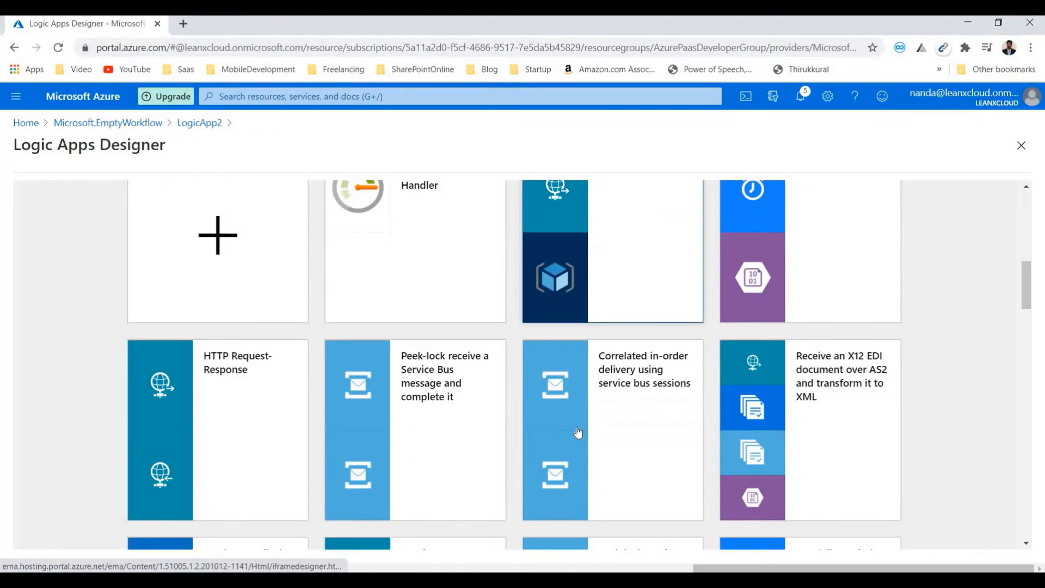
scroll(577, 432, up, 7)
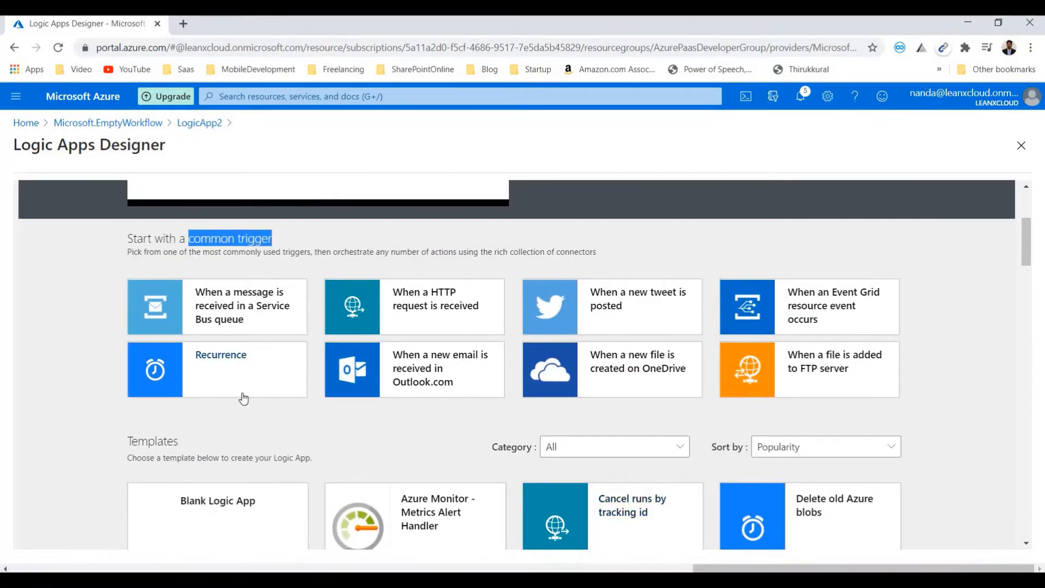
scroll(243, 399, up, 1)
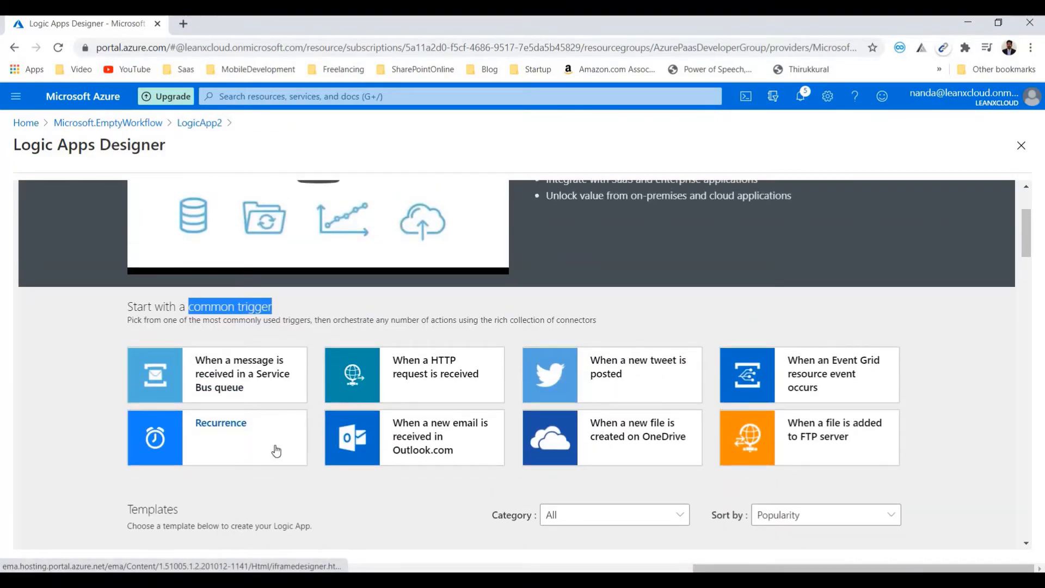
click(276, 451)
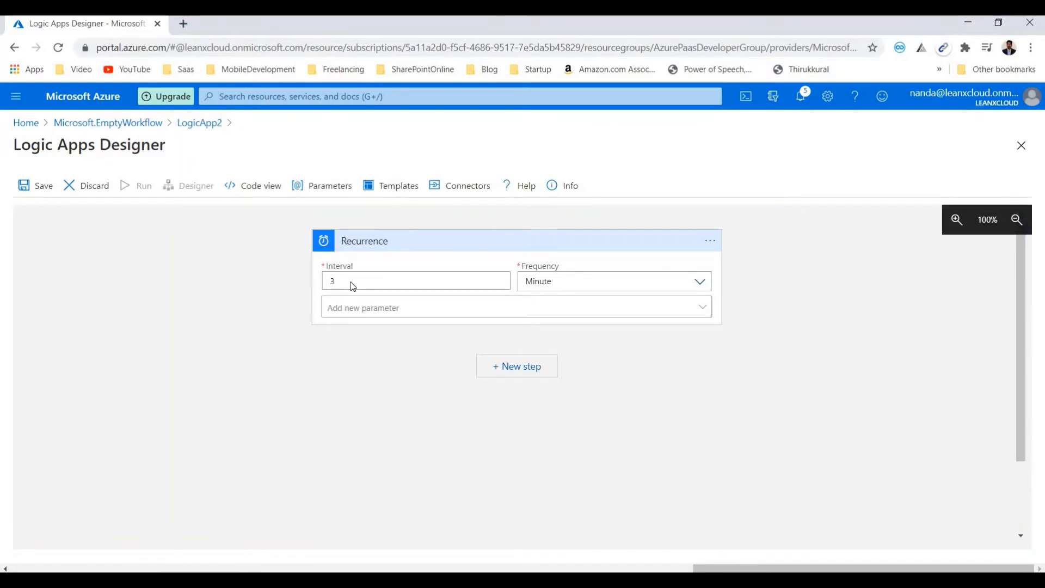
- Set the Recurrence trigger's interval to 5 minutes
click(564, 281)
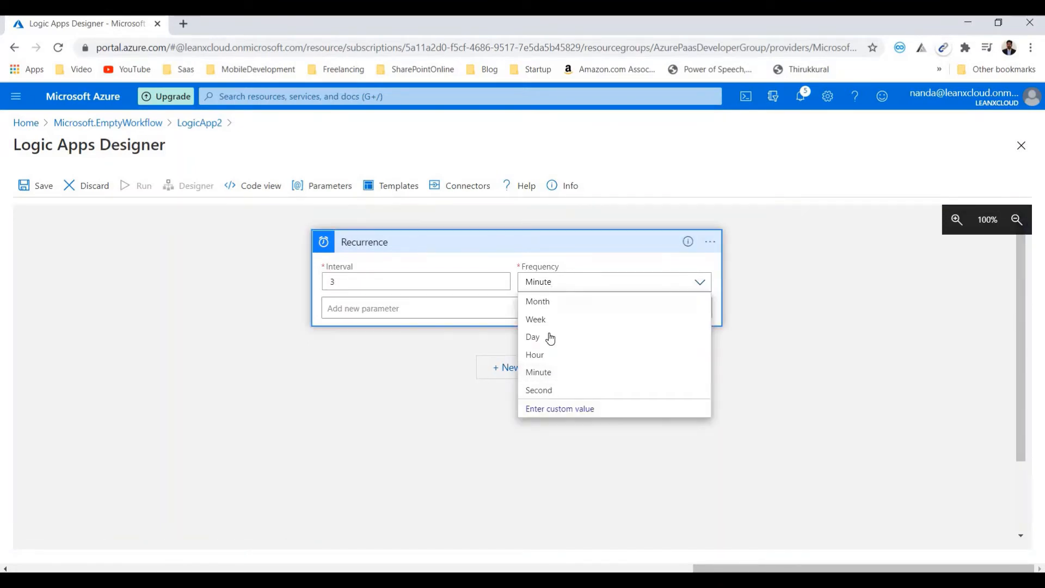
click(362, 282)
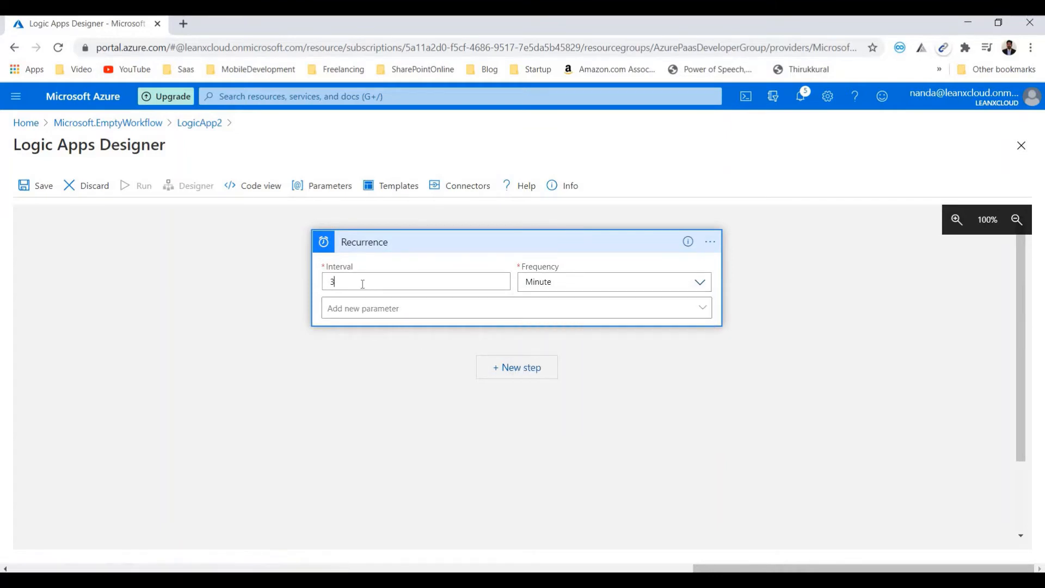
text(5)
- Add the SQL Server action Get rows (V2) as a new step after the Recurrence trigger
click(499, 370)
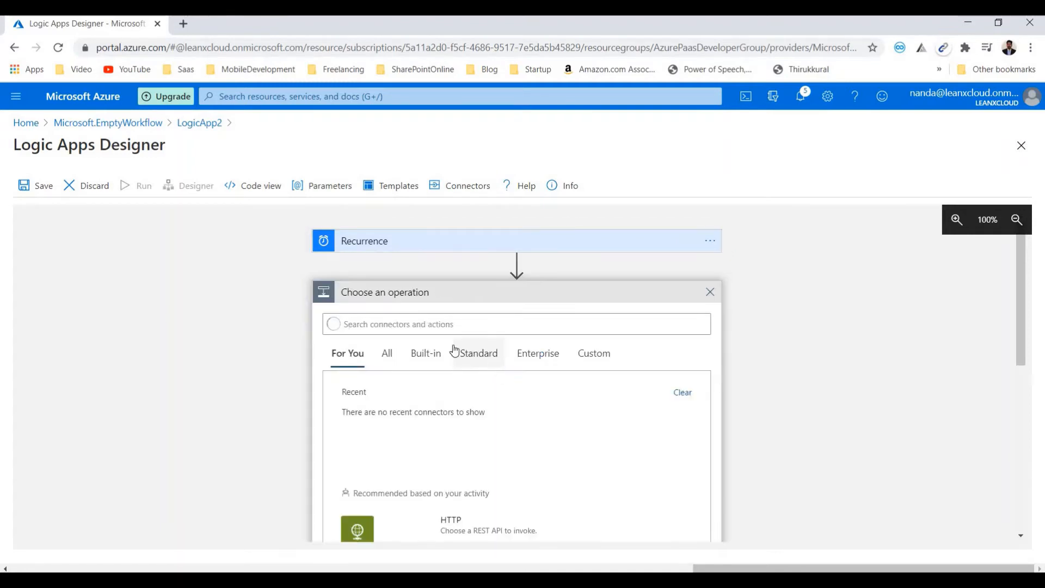
click(368, 321)
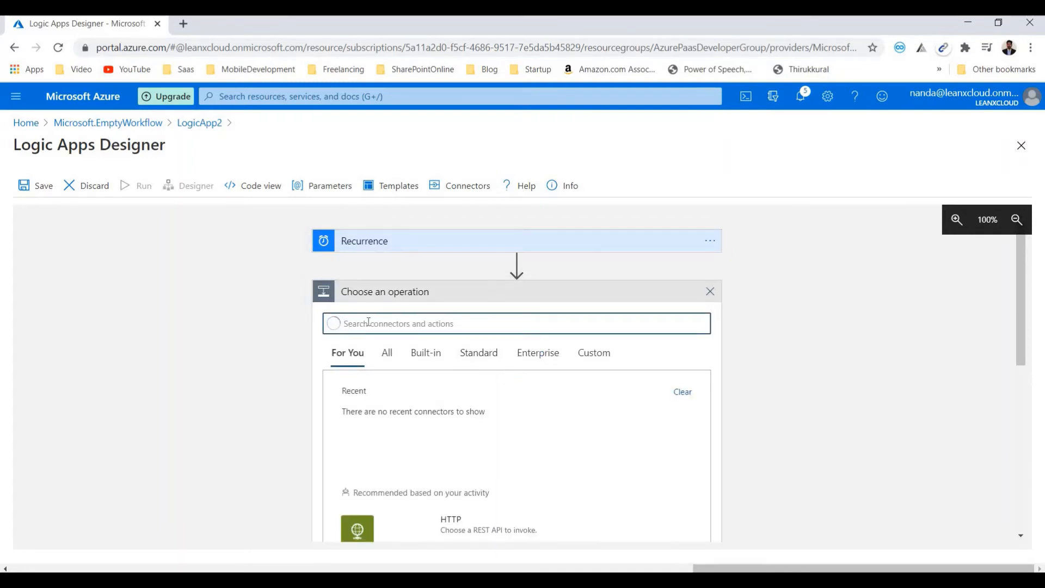
text(sql)
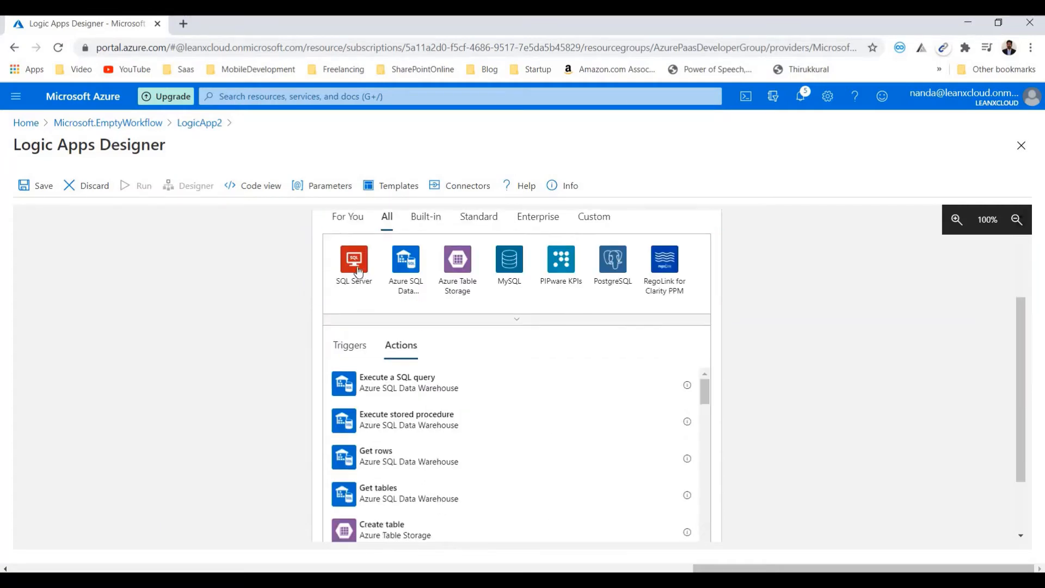
click(355, 262)
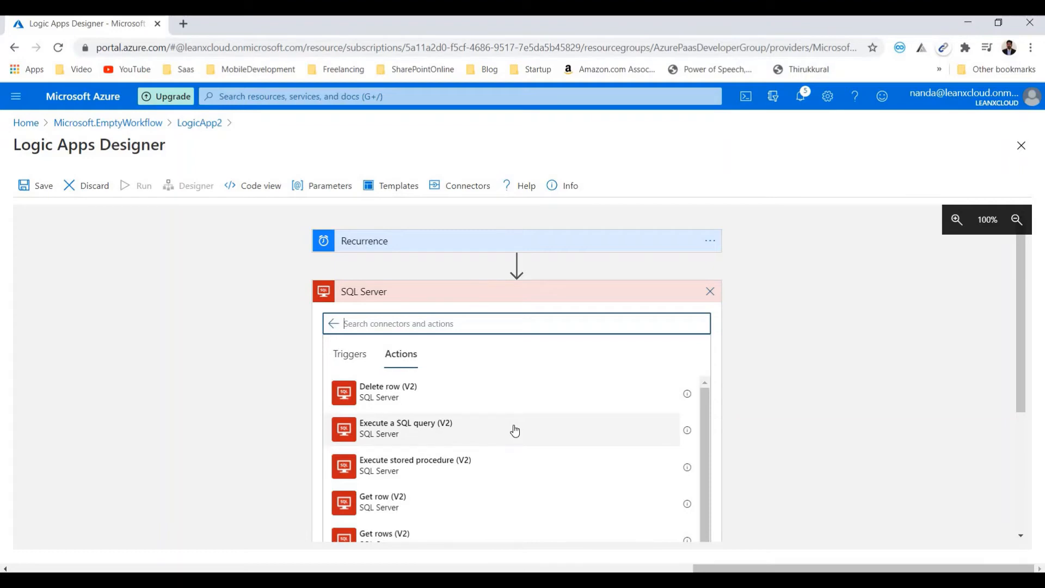
scroll(514, 431, down, 3)
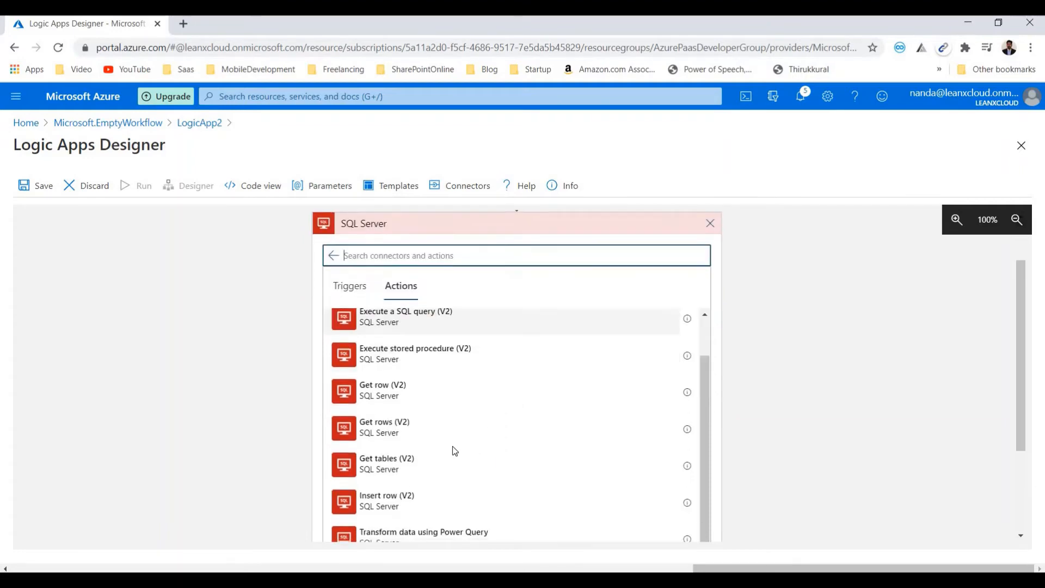
click(404, 432)
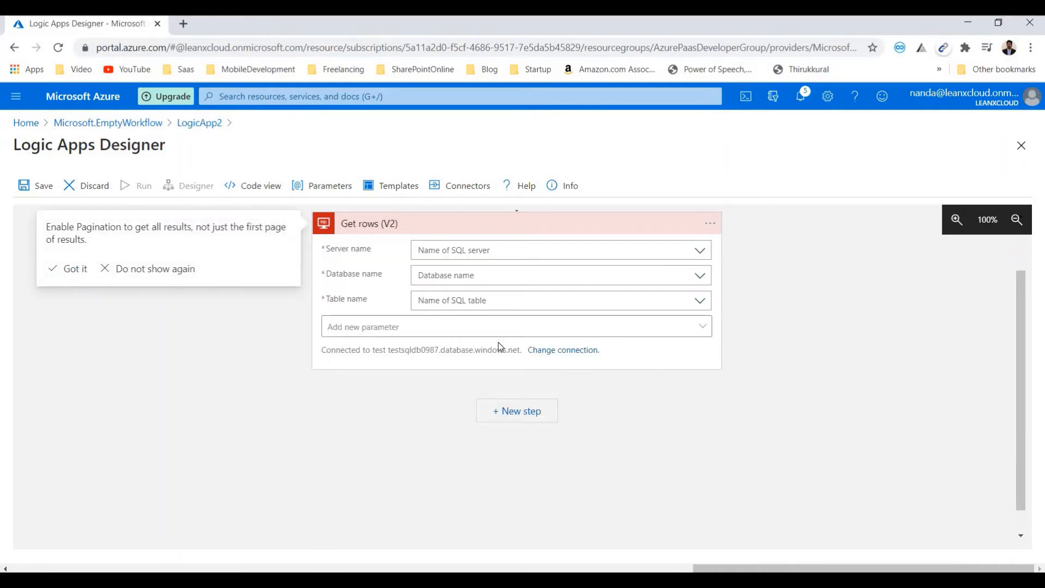
- Configure Get rows (V2) to use the connection settings for server testsqldb0987.database.windows.net and database test, with Table_Emp as the table
click(511, 254)
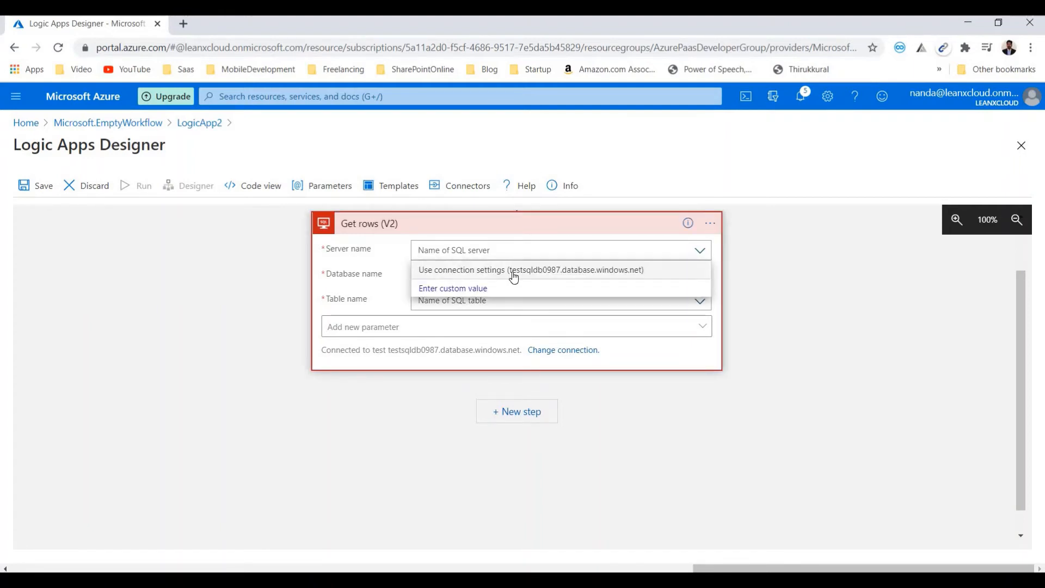
click(491, 277)
click(490, 276)
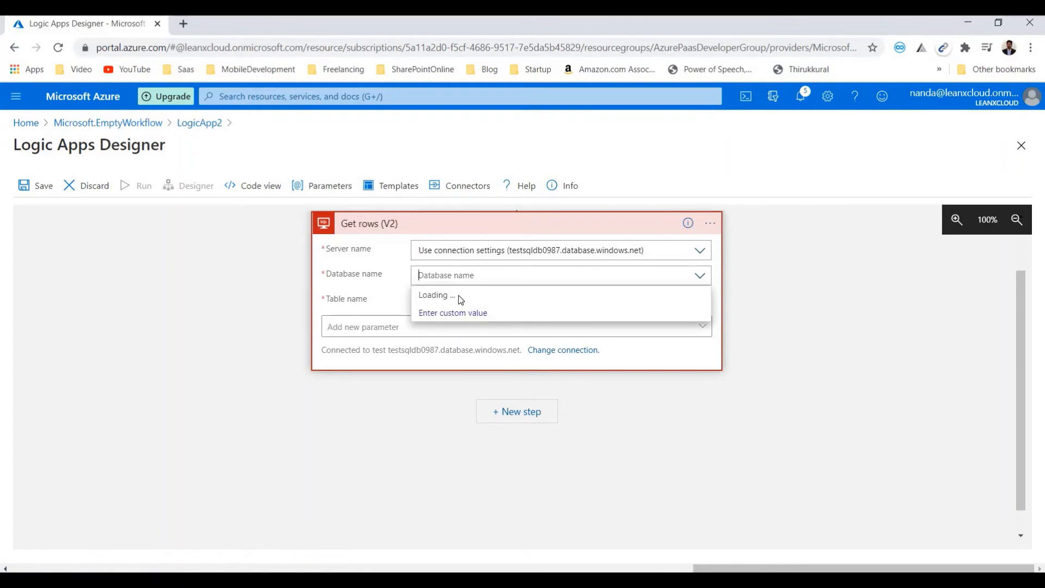
click(460, 297)
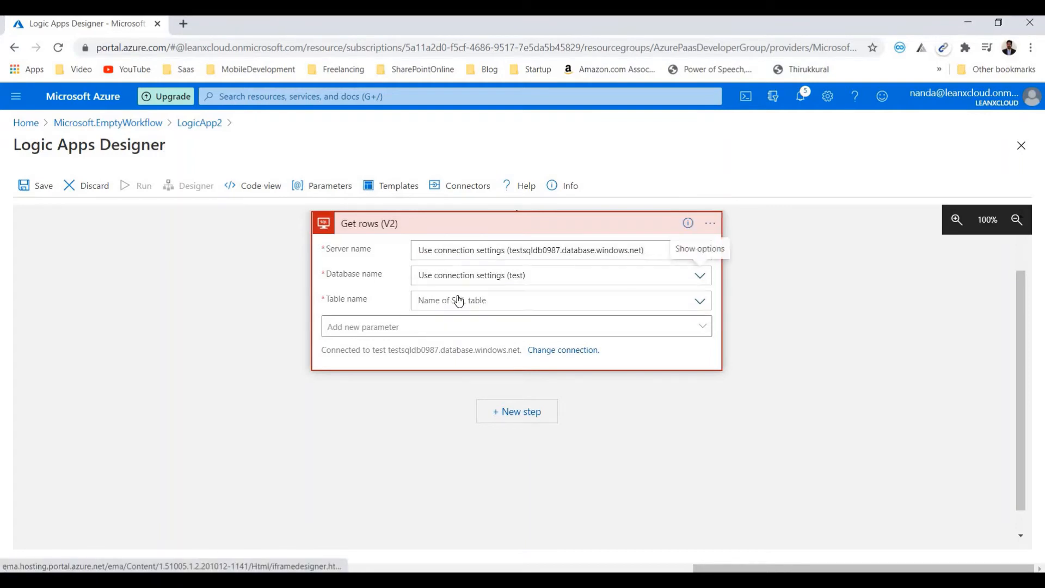
click(458, 300)
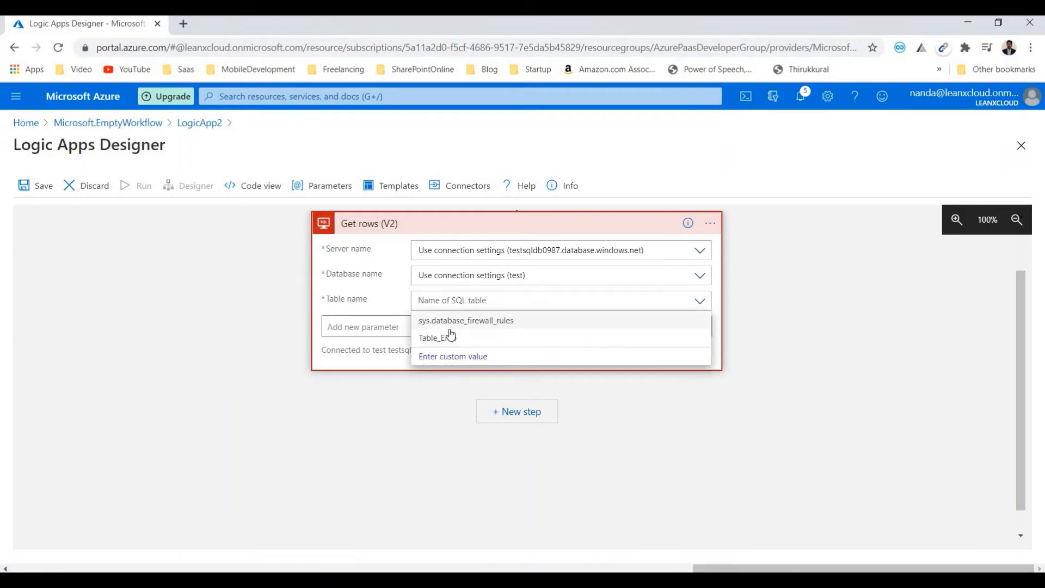
click(450, 336)
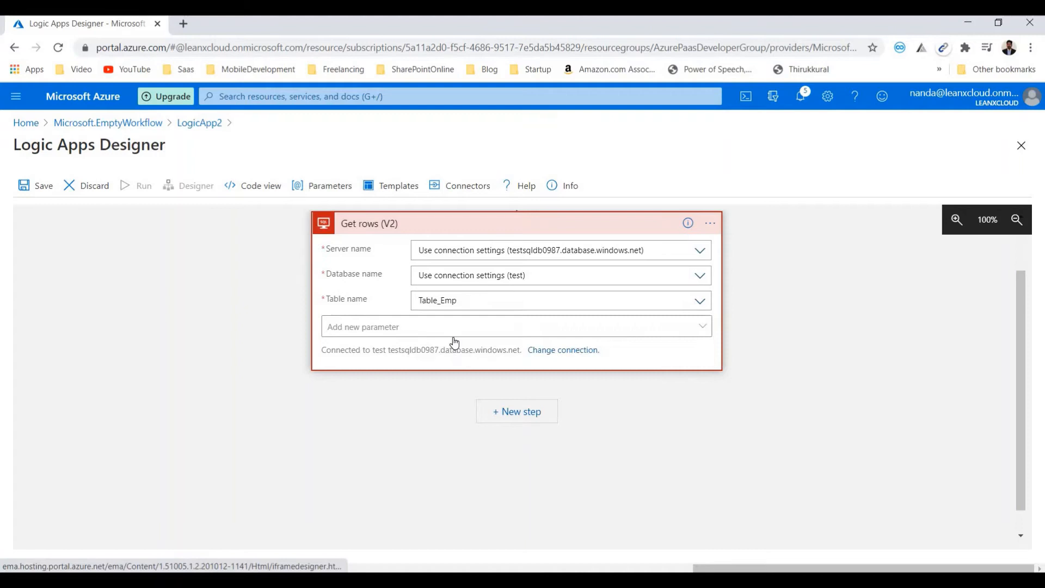
- Add a For each control action as a new step after Get rows (V2)
click(516, 417)
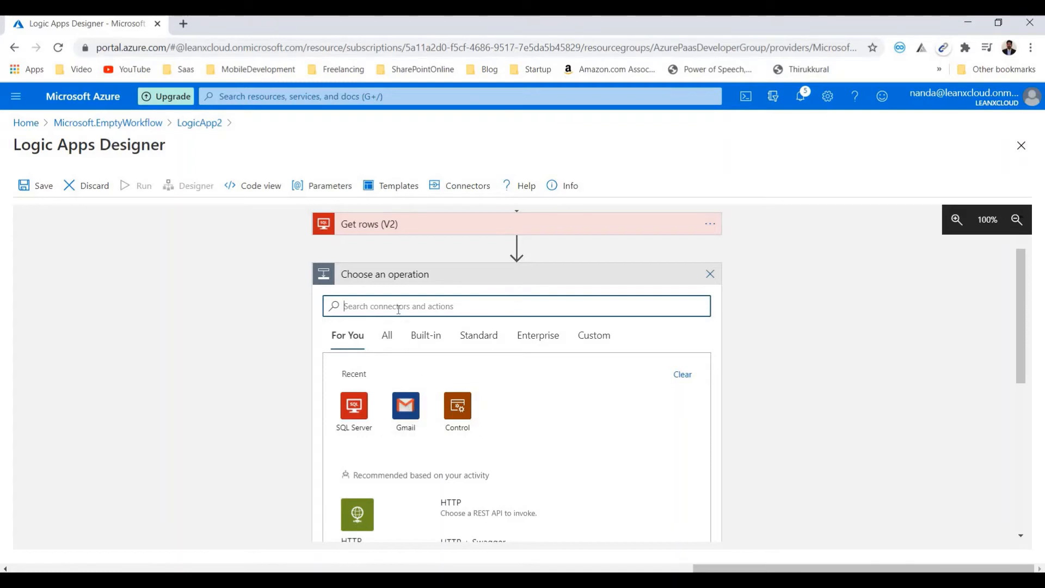
text(for)
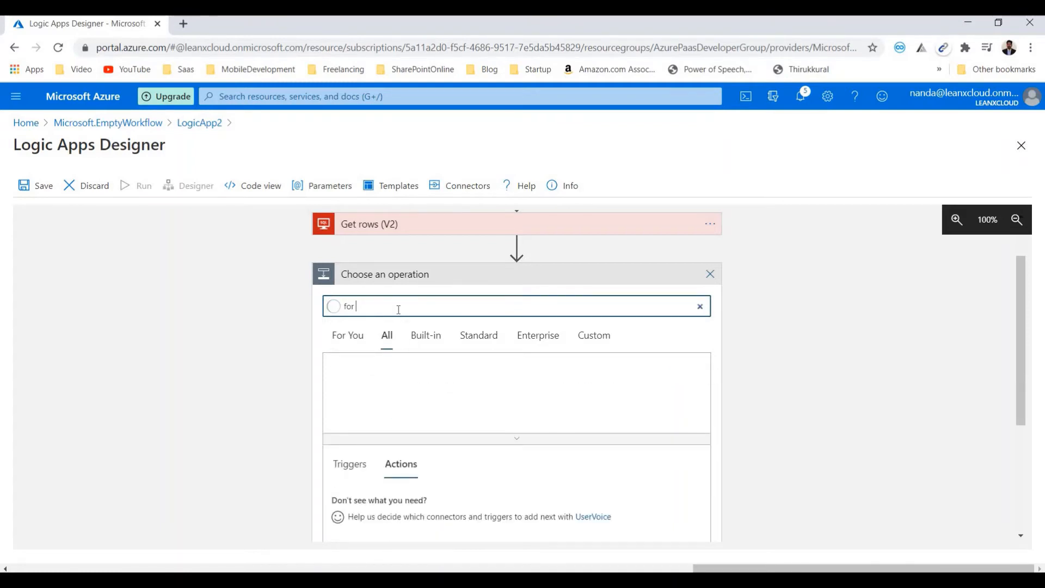
text( ach)
key(BackSpace)
key(BackSpace)
key(BackSpace)
text(each)
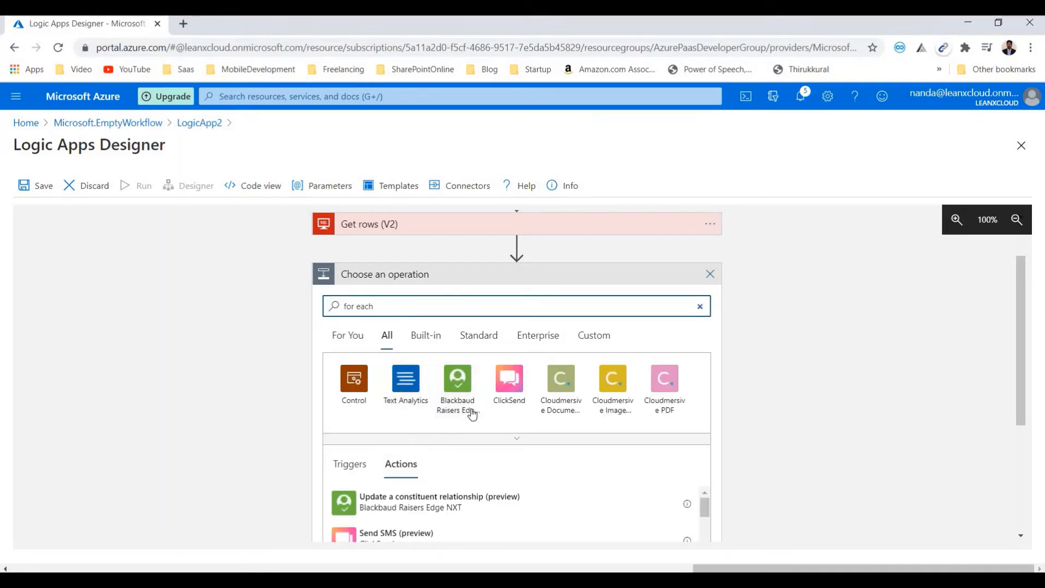
scroll(488, 455, down, 10)
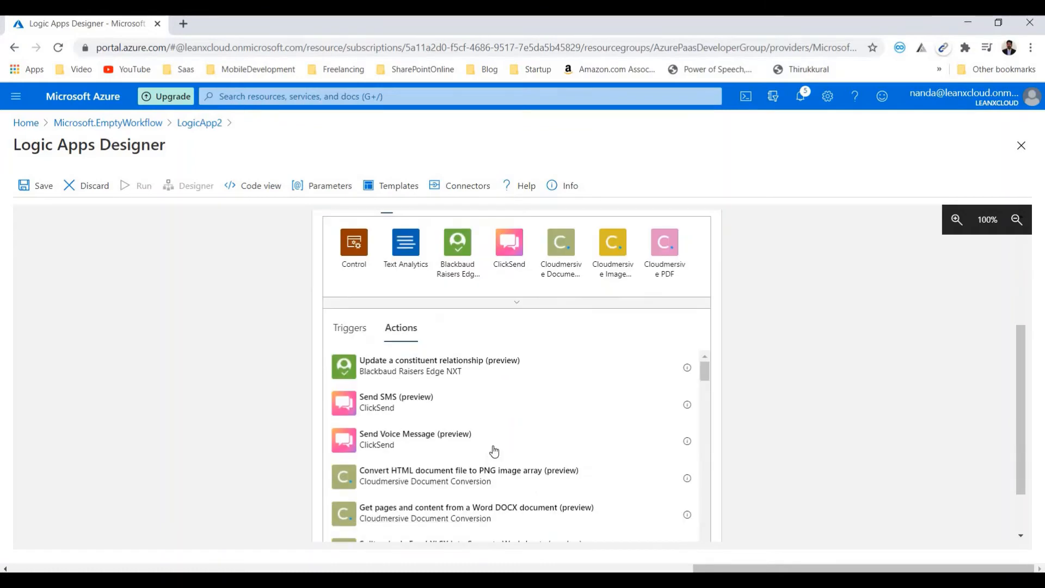
scroll(450, 450, up, 4)
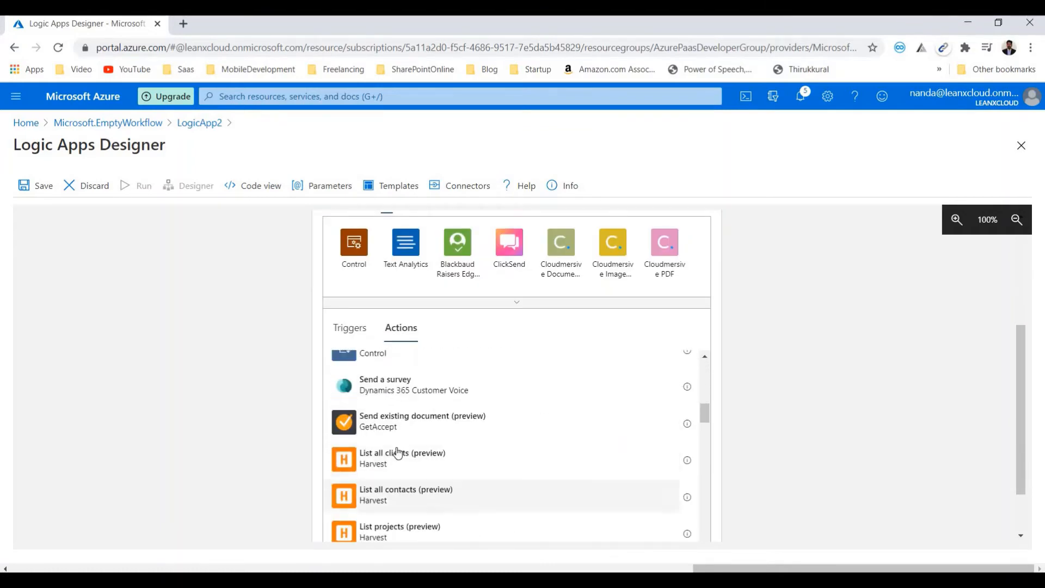
click(381, 430)
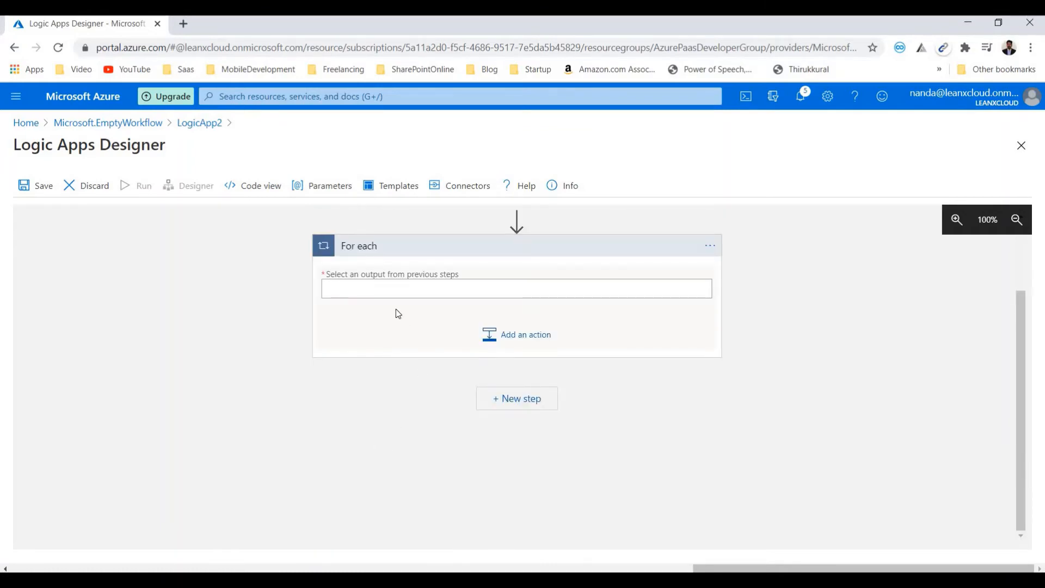
- Use the value output of Get rows (V2) as the For each input and add Gmail's Send email (V2) inside the loop
click(389, 290)
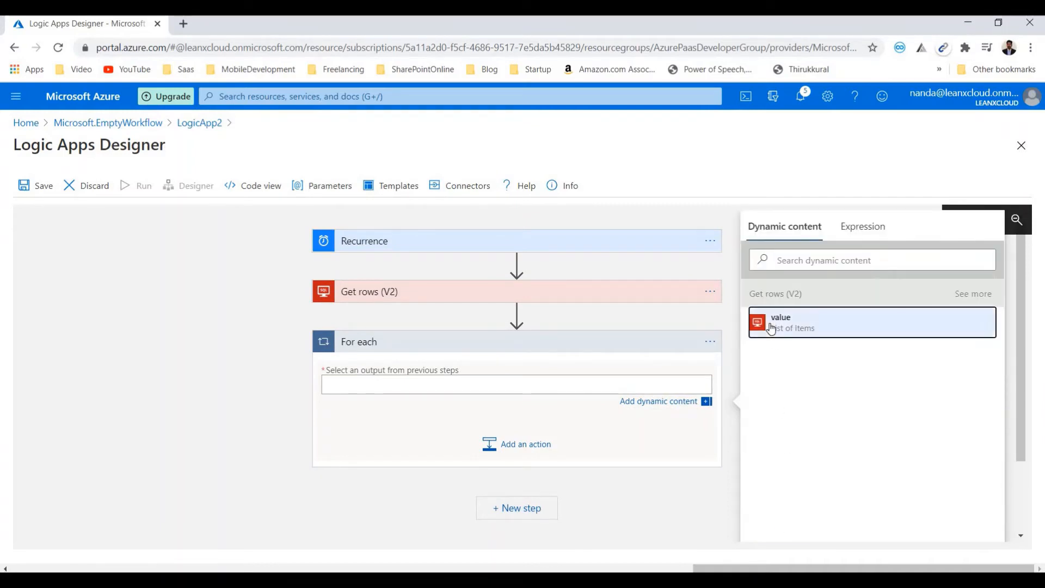
click(771, 325)
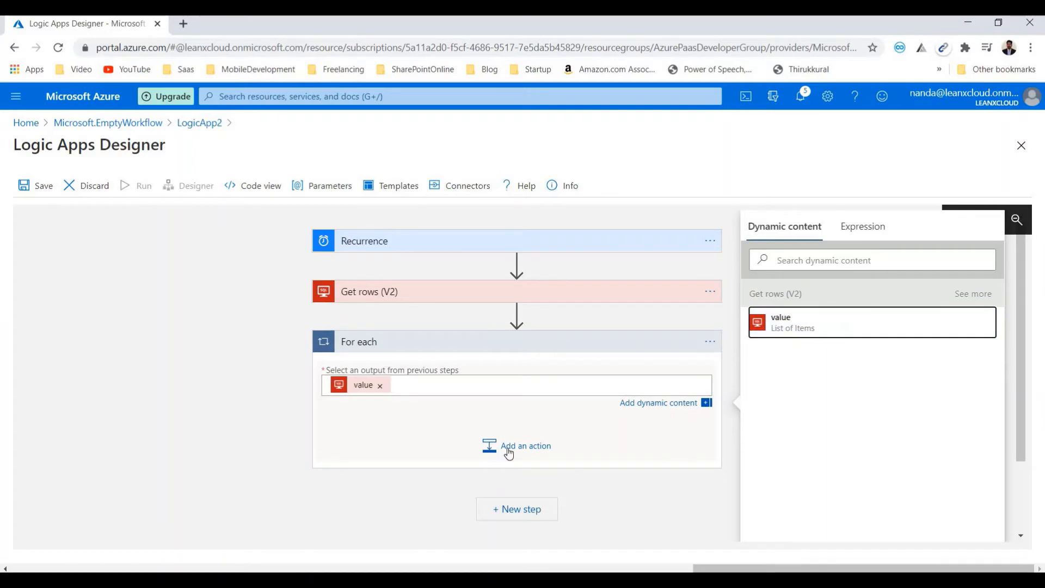
click(509, 451)
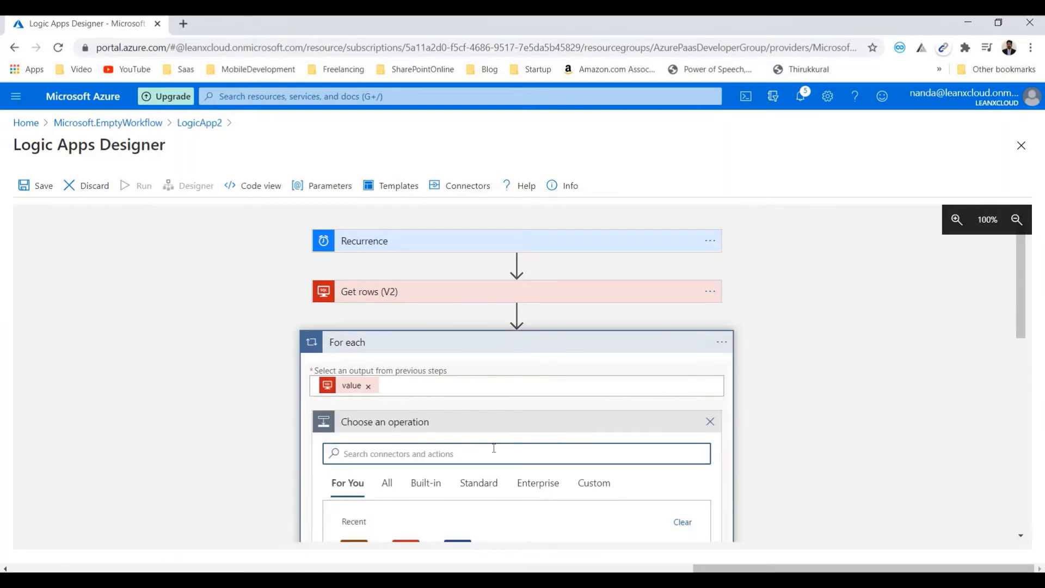
click(452, 418)
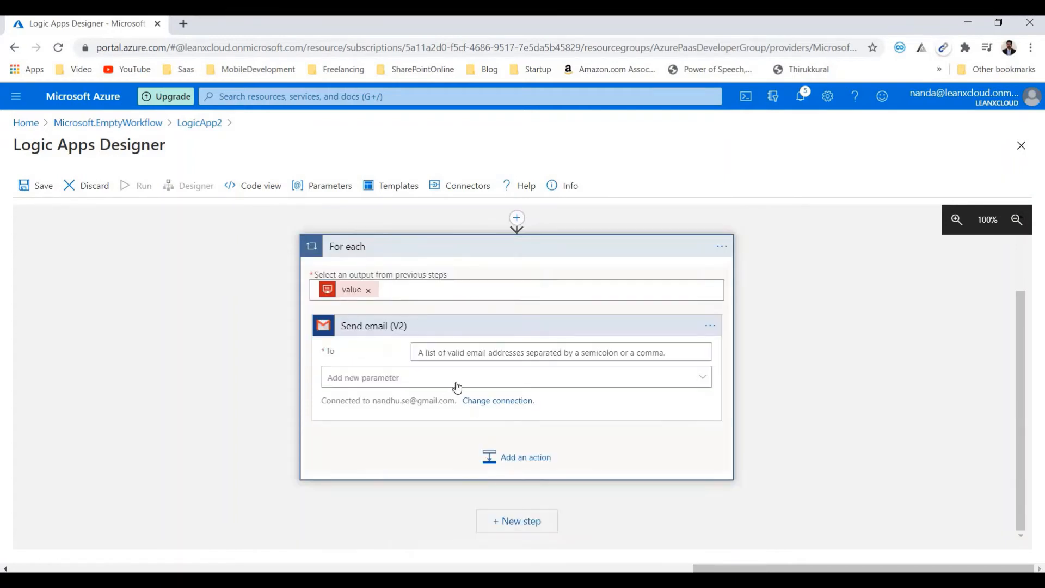
- Add the Subject and Body parameters to the Send email (V2) action
click(470, 352)
scroll(849, 455, down, 3)
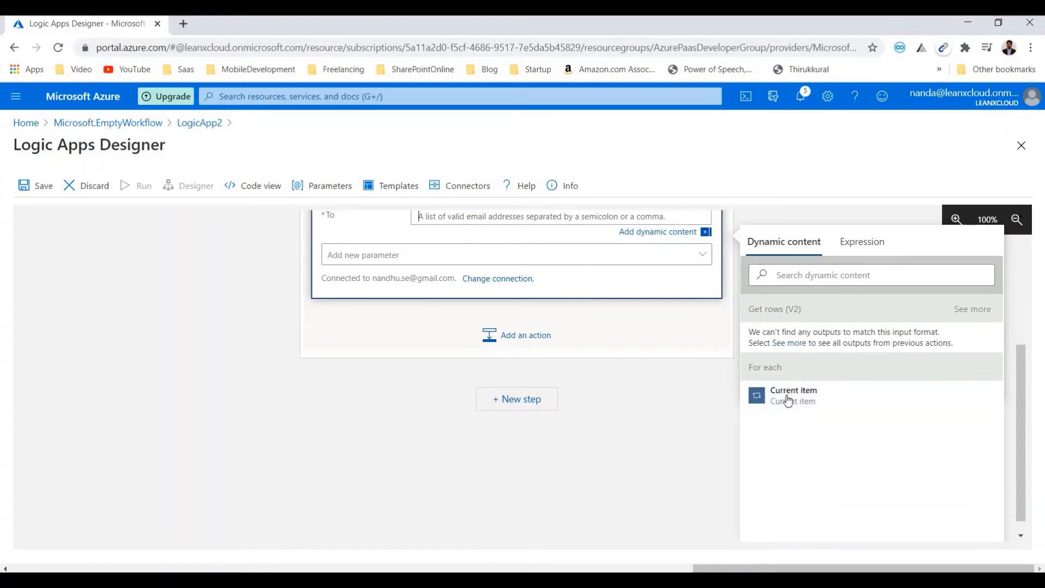
scroll(788, 401, up, 3)
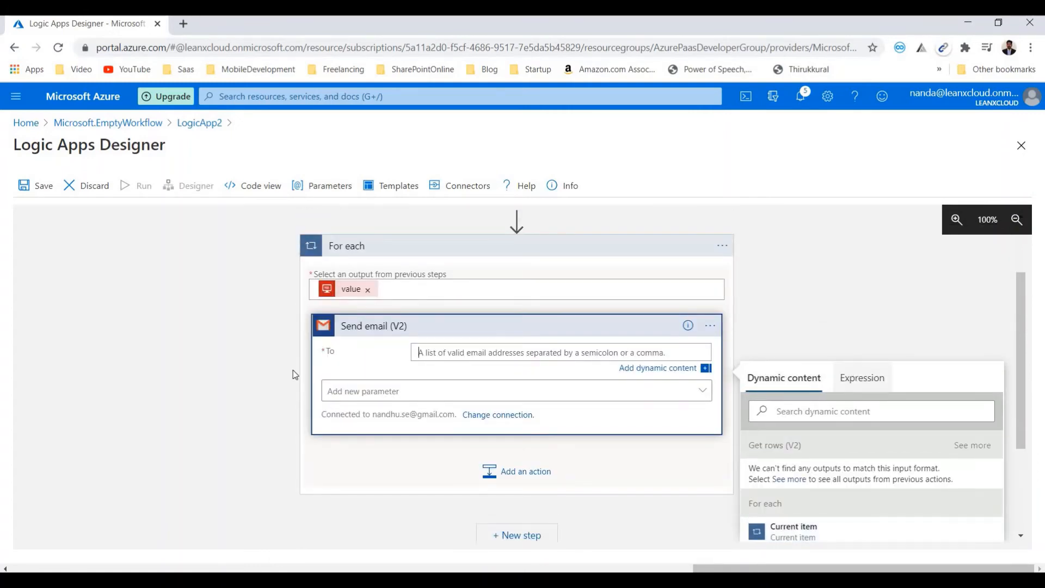
click(407, 396)
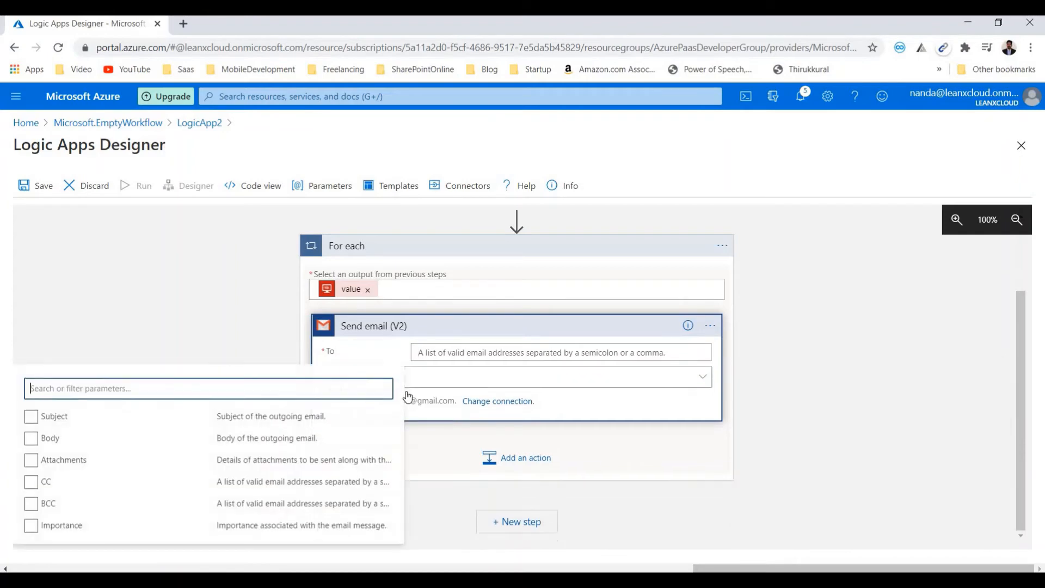
click(53, 445)
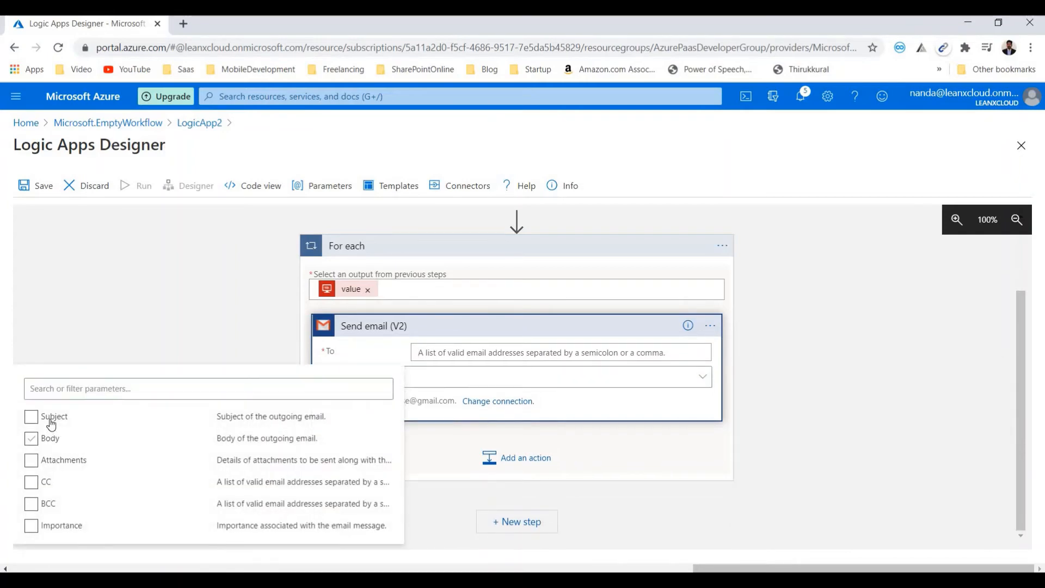
click(49, 420)
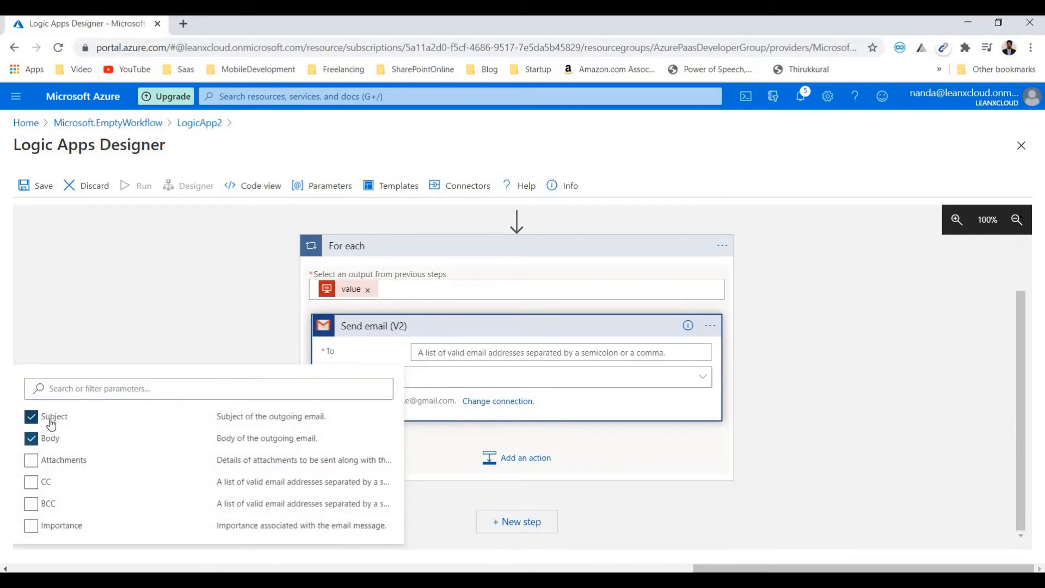
click(489, 377)
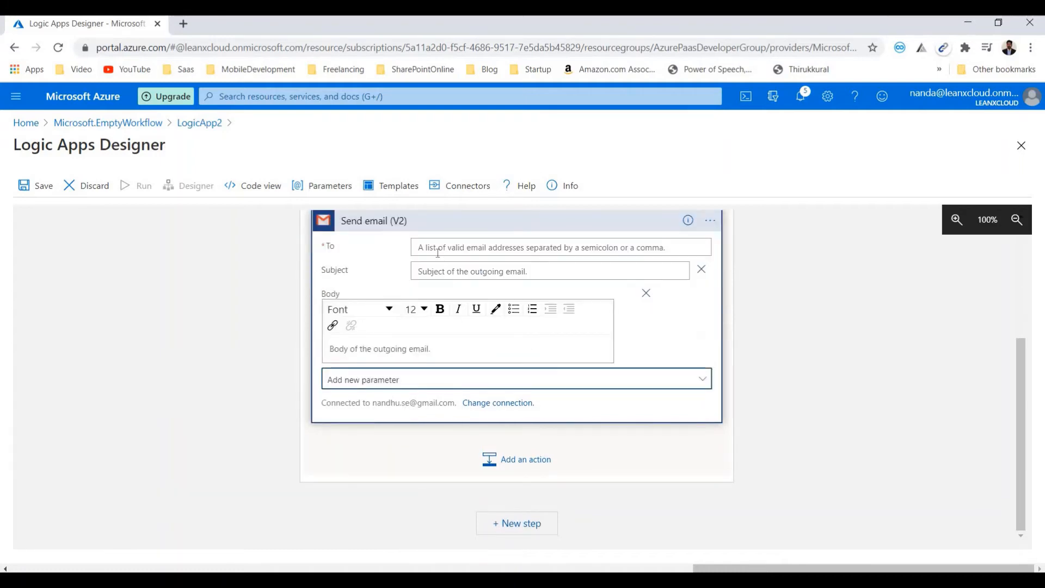
click(440, 270)
click(413, 351)
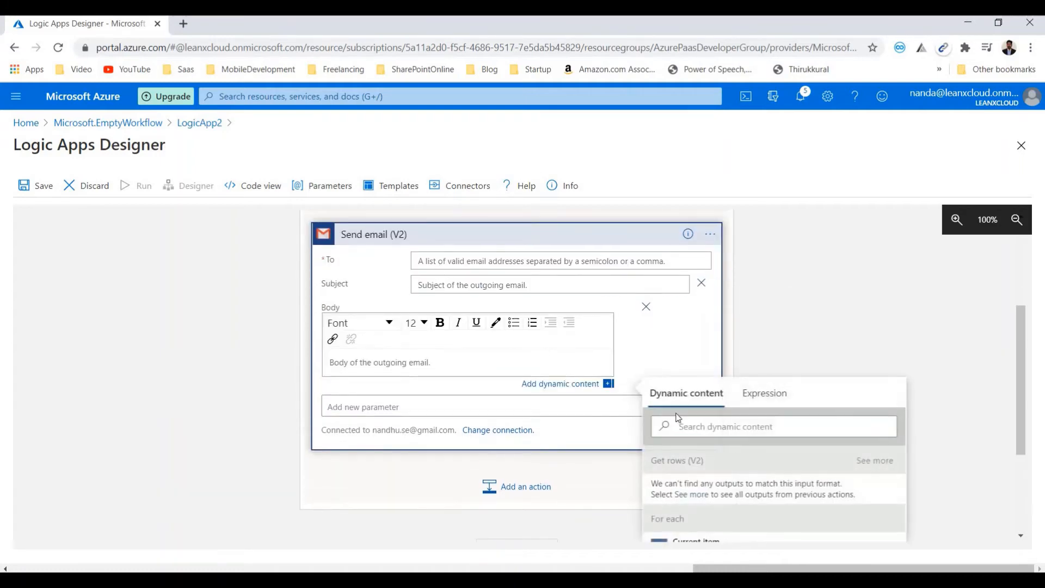
scroll(693, 435, down, 3)
scroll(368, 341, up, 5)
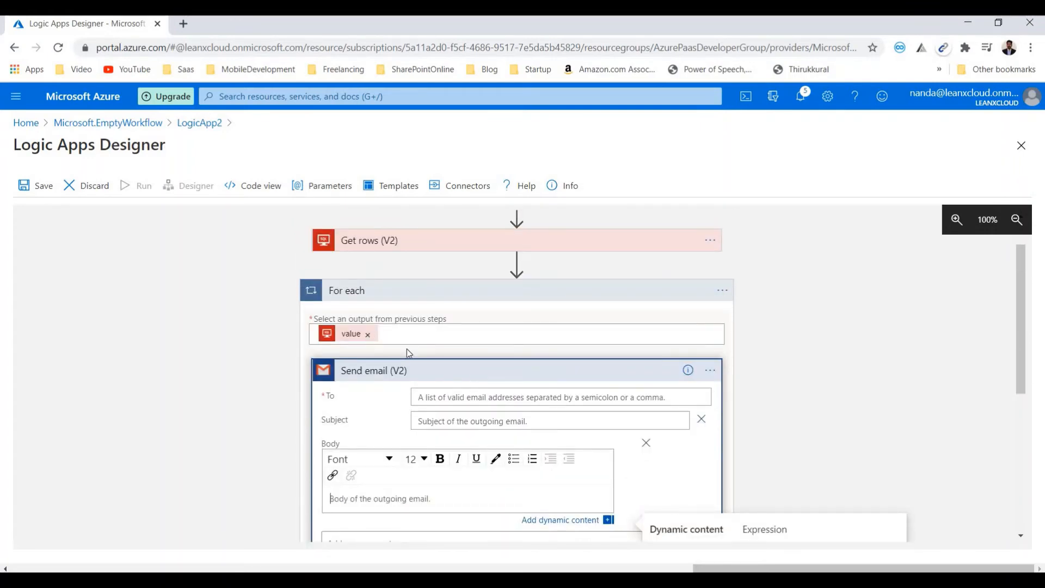
- Remove the value output from the For each input and check which optional parameters Get rows (V2) offers
click(367, 334)
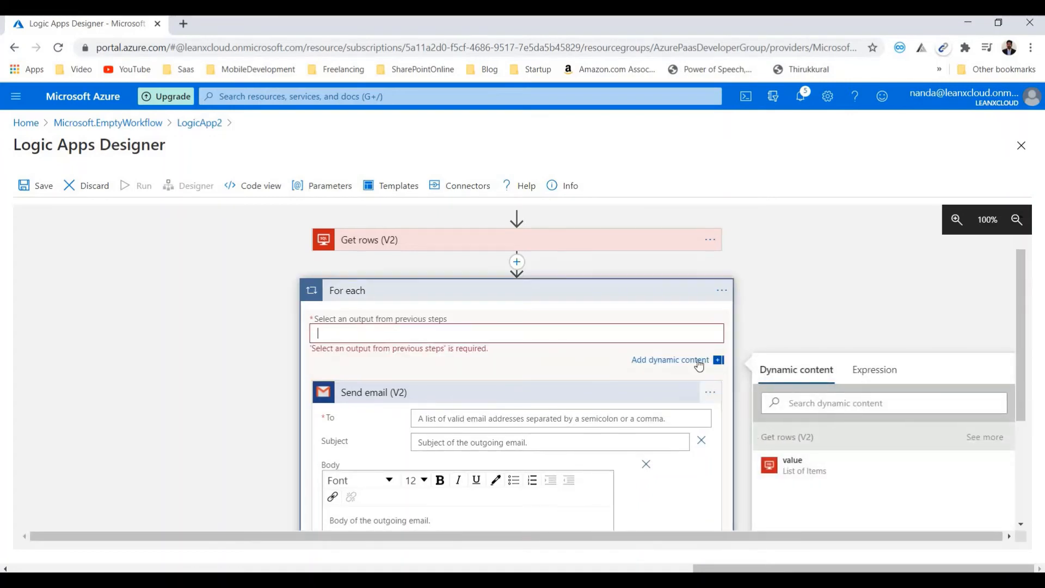
click(537, 246)
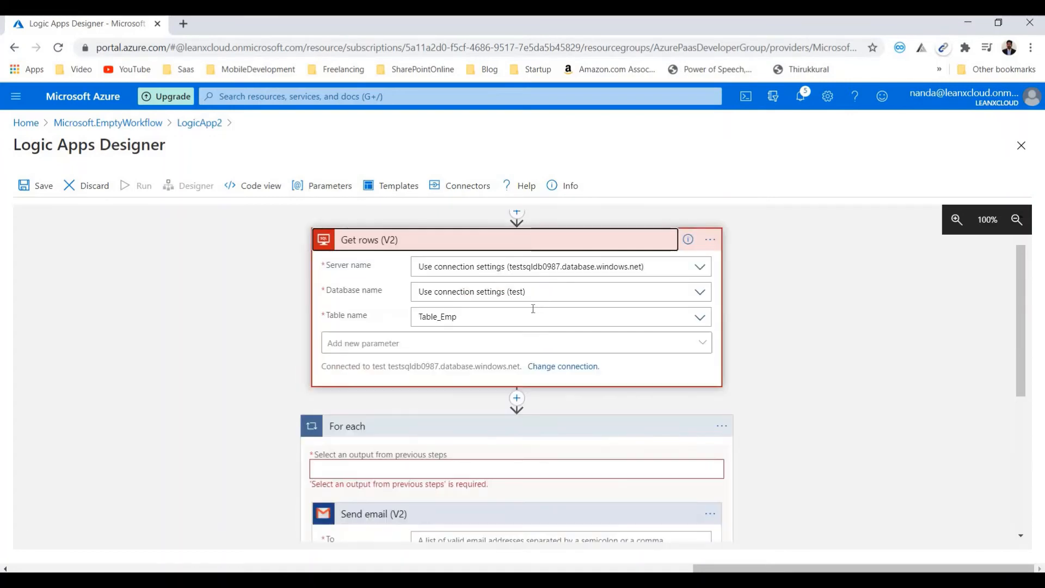
click(523, 348)
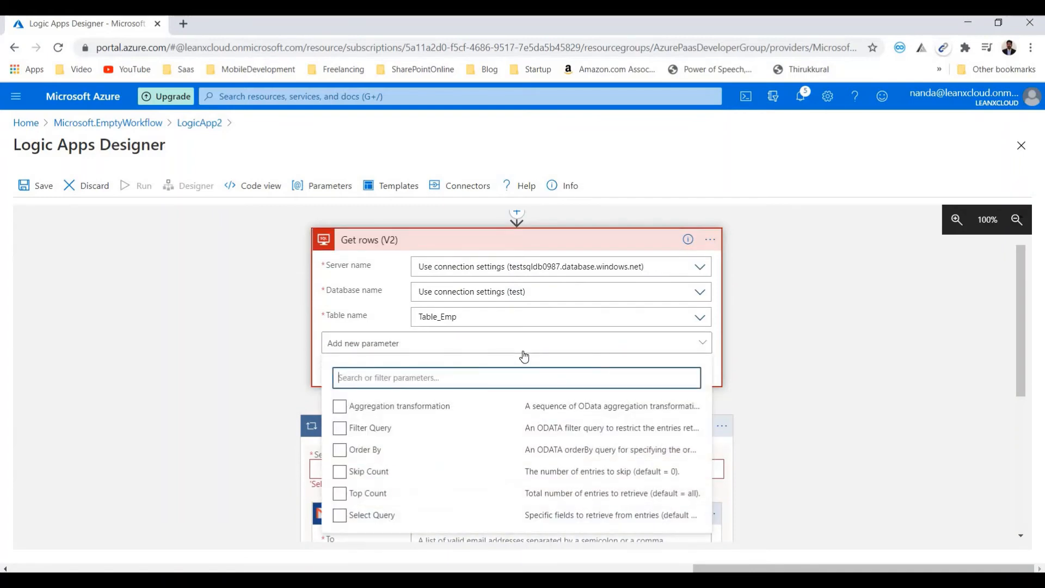
click(521, 348)
- Set the For each input to the Name output from the full list of Get rows (V2) dynamic content
scroll(419, 340, down, 3)
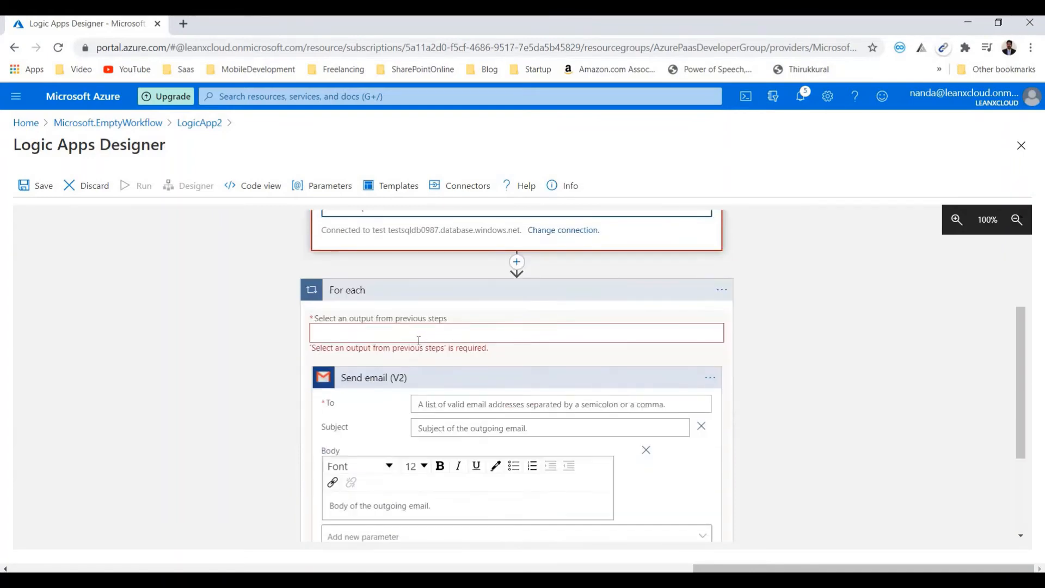
click(401, 337)
click(399, 334)
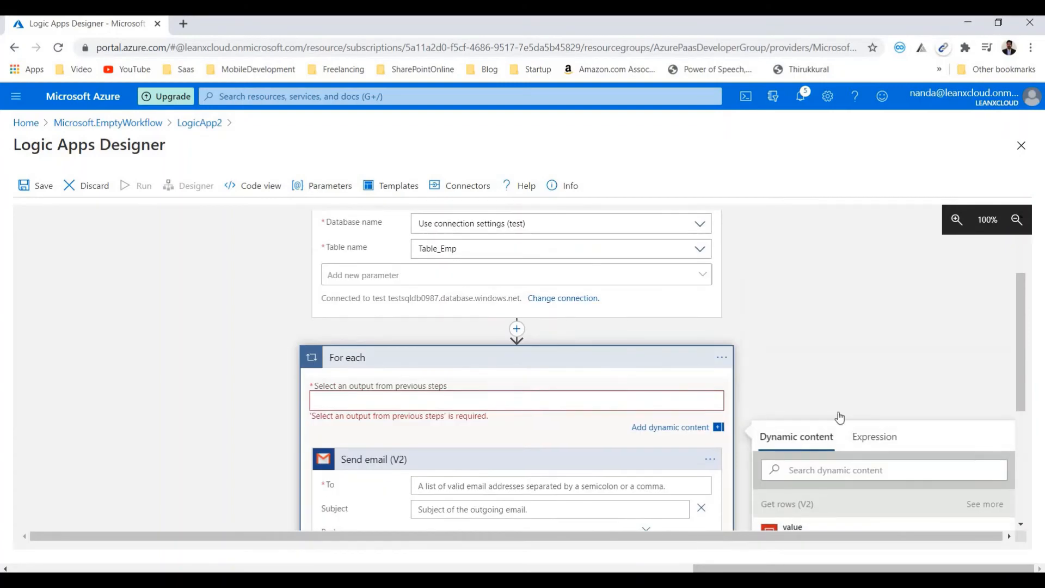
click(874, 232)
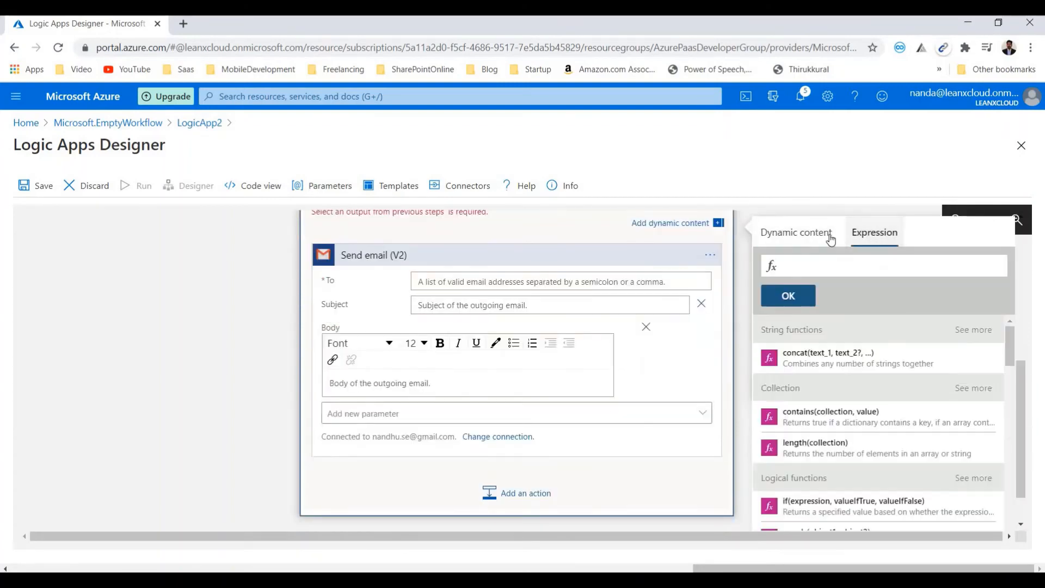
scroll(907, 384, down, 1)
scroll(908, 384, down, 3)
scroll(907, 384, up, 3)
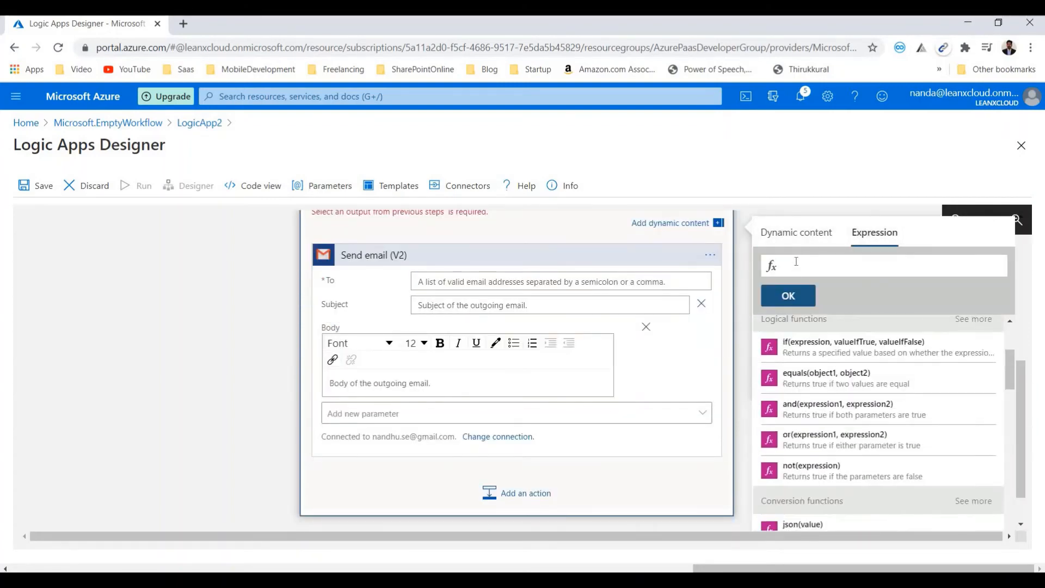
click(796, 233)
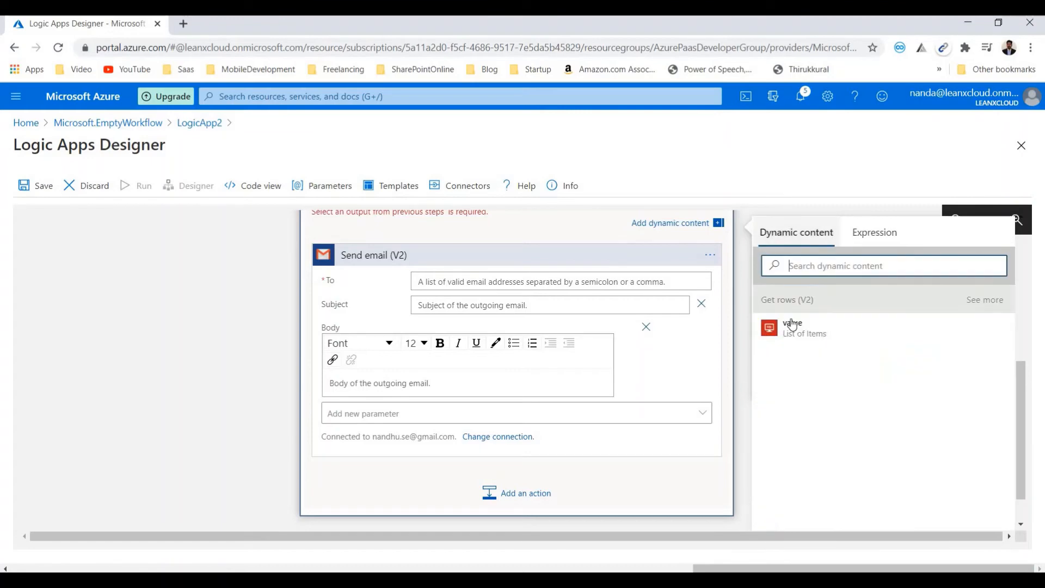
click(986, 301)
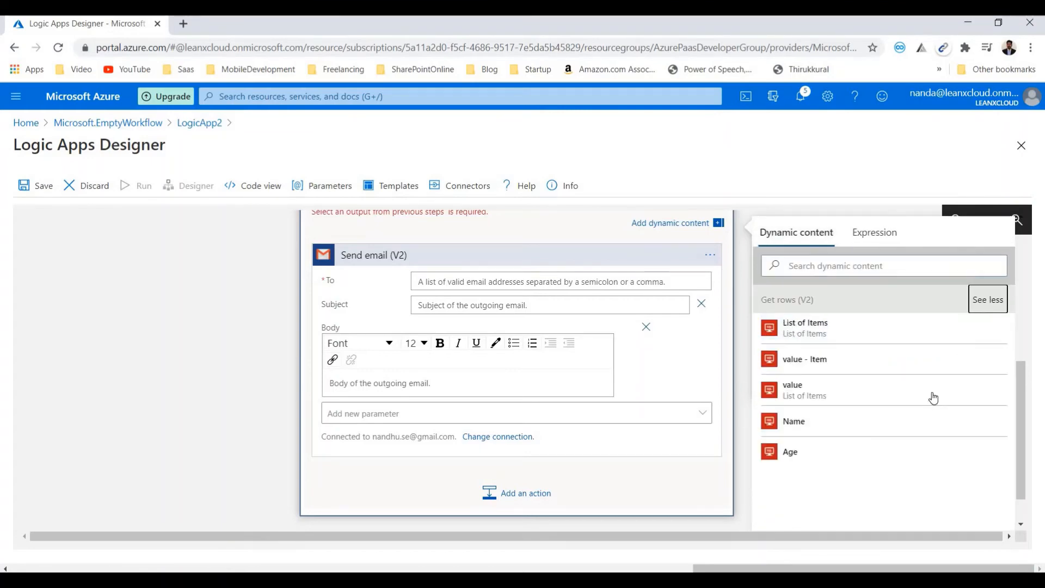
click(792, 421)
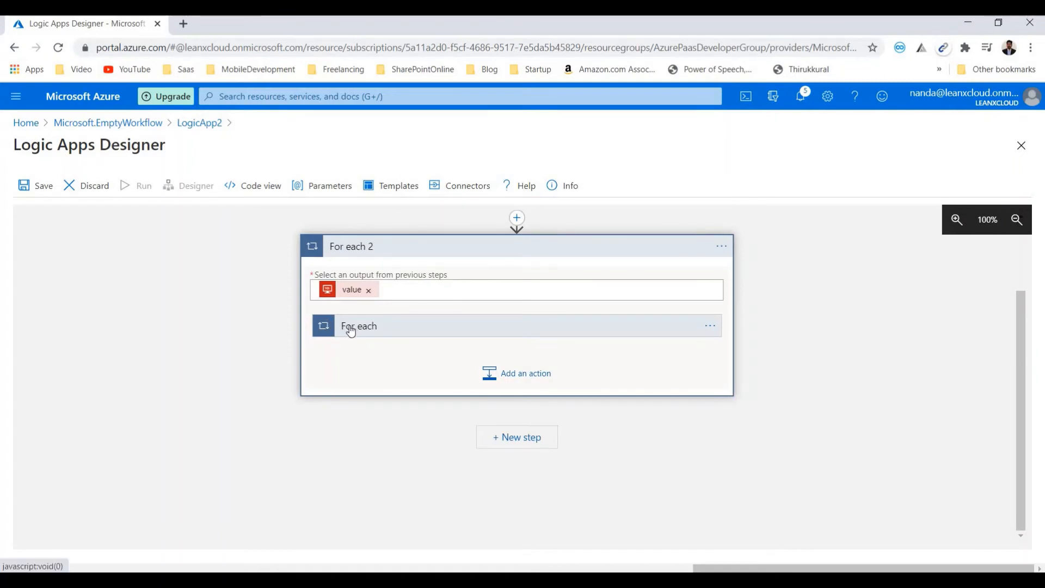
- Expand the nested For each and its Send email (V2) action, and set the To field to the Current item dynamic content
click(351, 327)
click(479, 425)
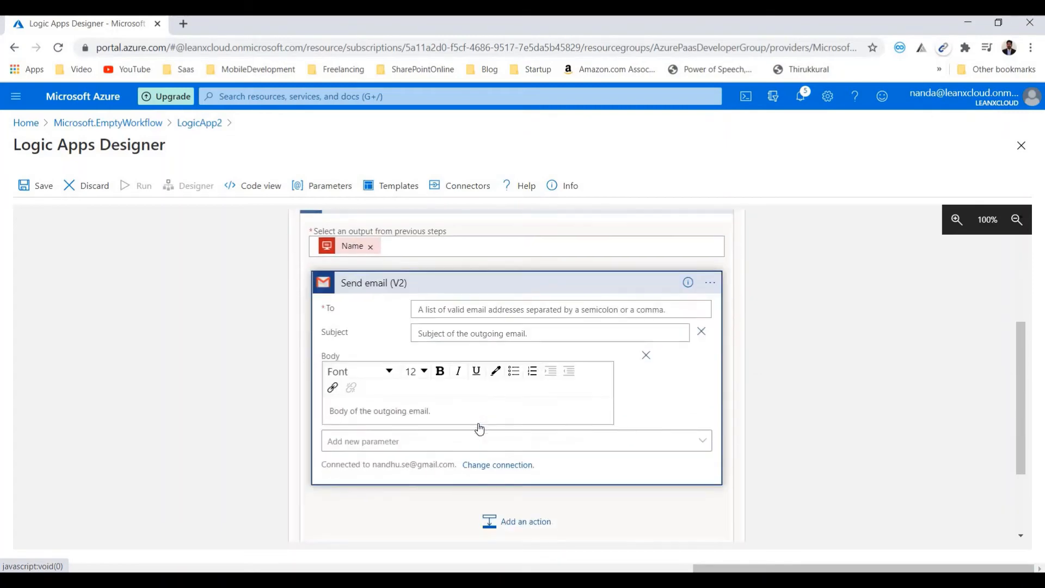
click(429, 308)
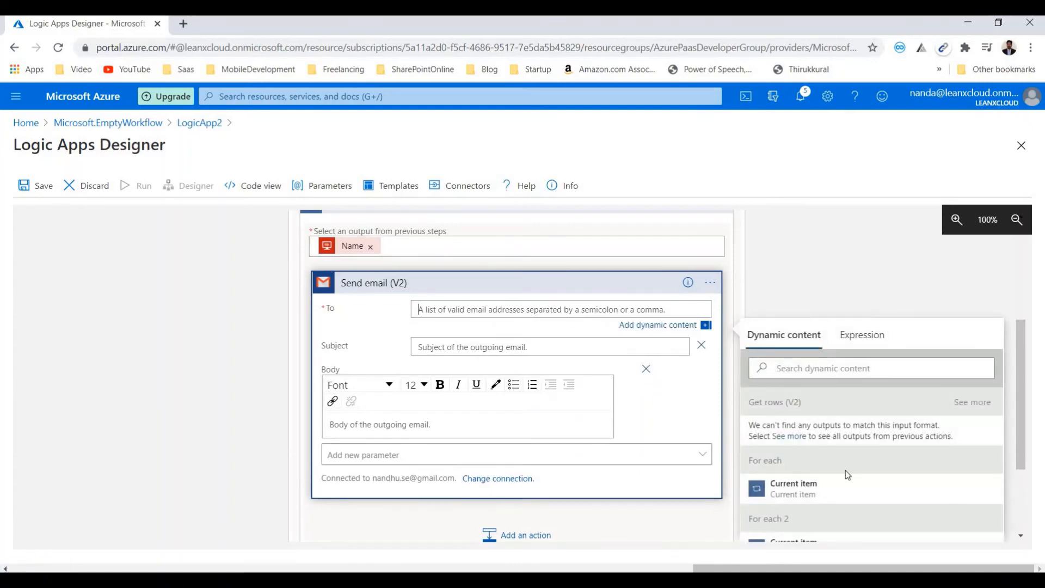
scroll(827, 453, down, 2)
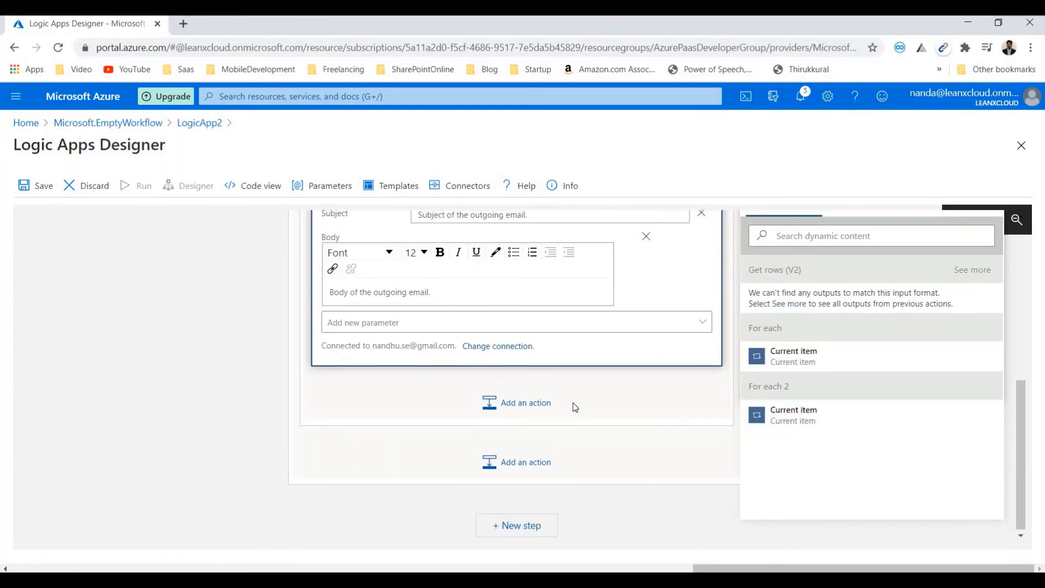
- Enter "Test Email" as the email's subject and "Test Email From Logic Apps" as its body
click(449, 349)
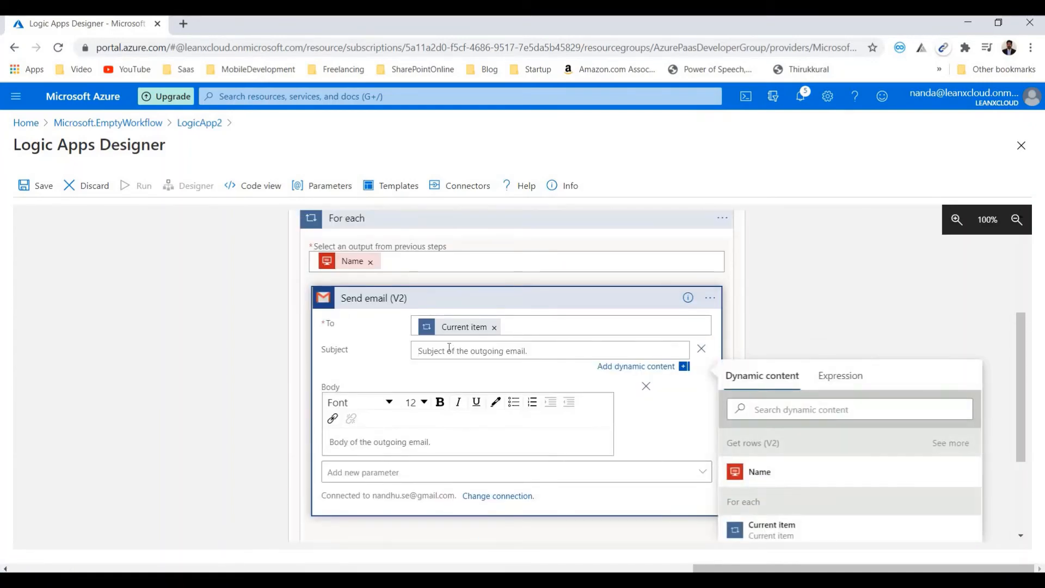
text(Test Email)
click(406, 433)
text(Test E)
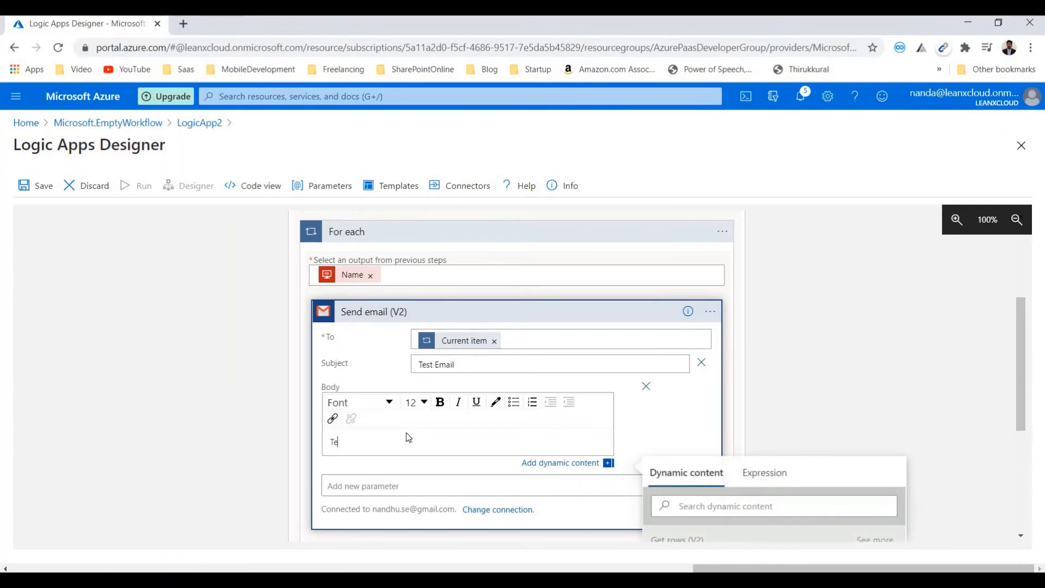
text(mail From Logic Apps)
- Collapse the inner For each loop inside For each 2
scroll(466, 386, down, 1)
scroll(465, 390, down, 3)
scroll(566, 401, up, 5)
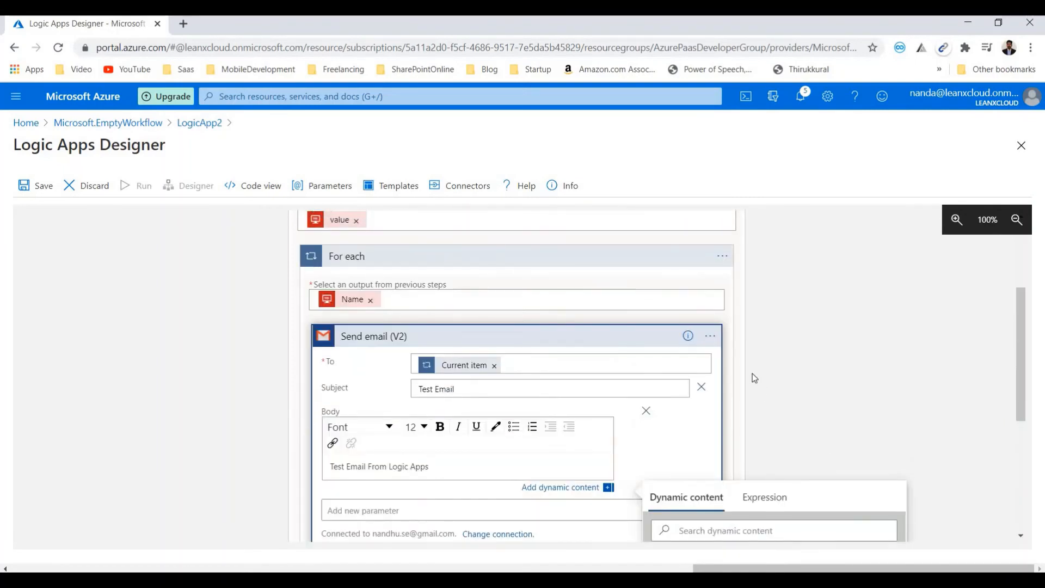
click(713, 282)
click(695, 258)
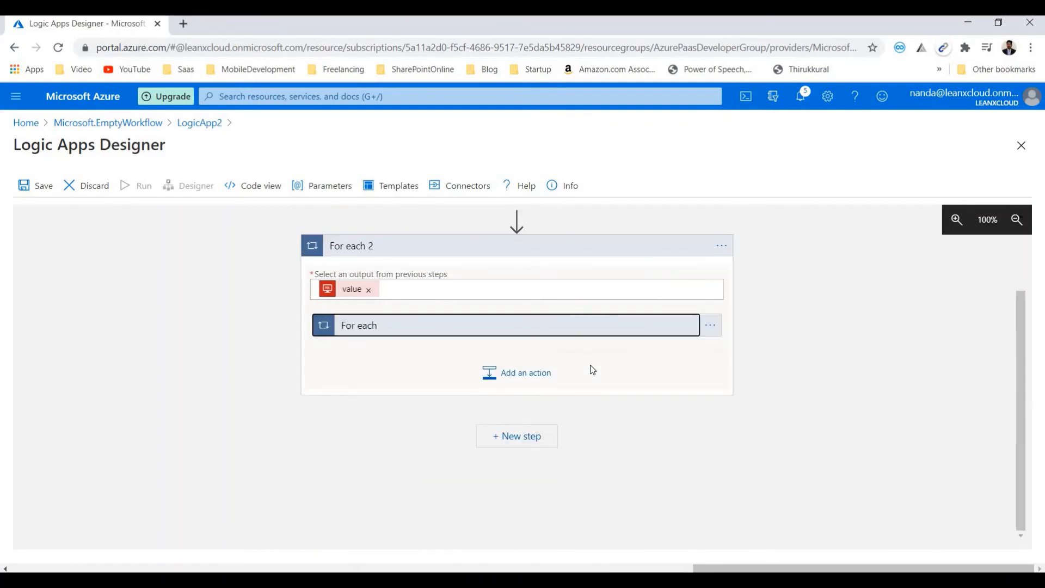
- Collapse the For each 2 loop and expand Recurrence and Get rows (V2) to review their settings
click(620, 350)
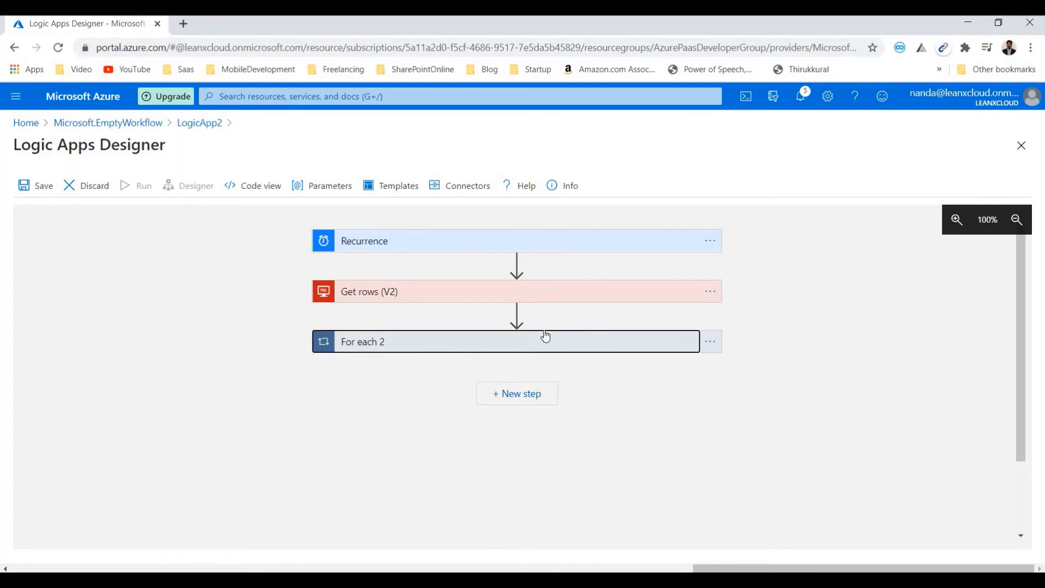
click(511, 243)
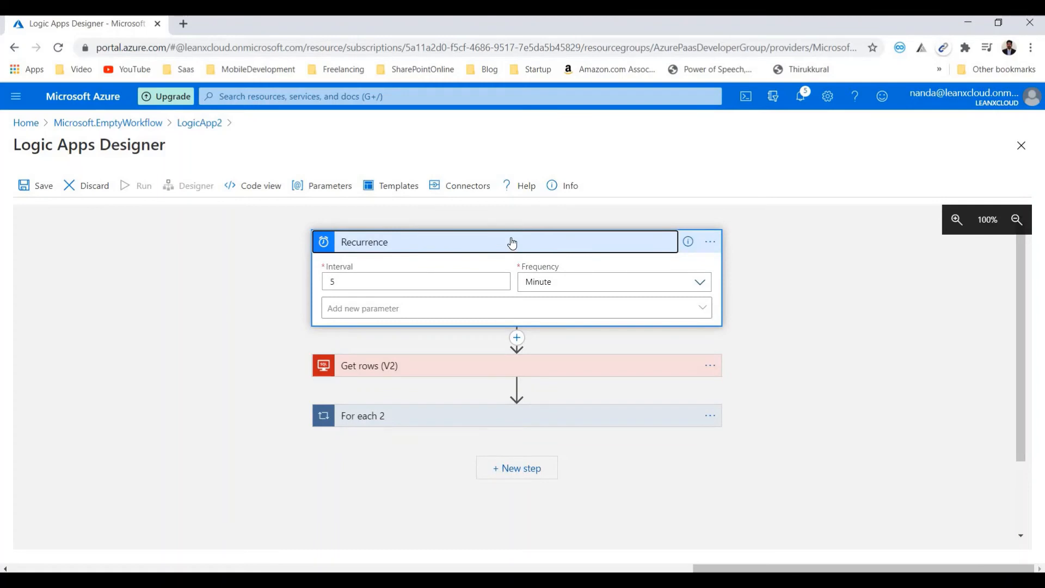
click(443, 366)
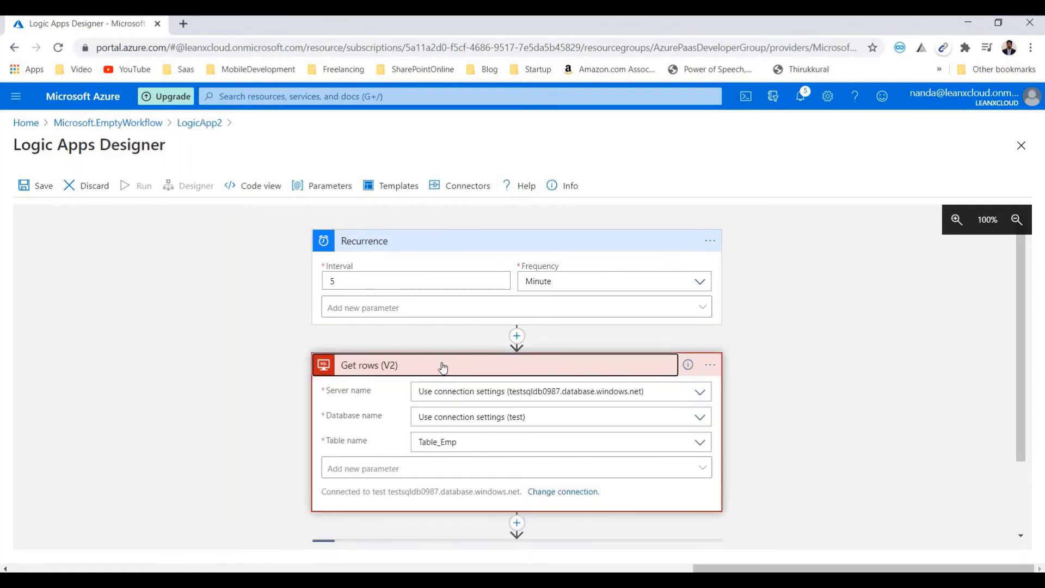
scroll(443, 367, down, 1)
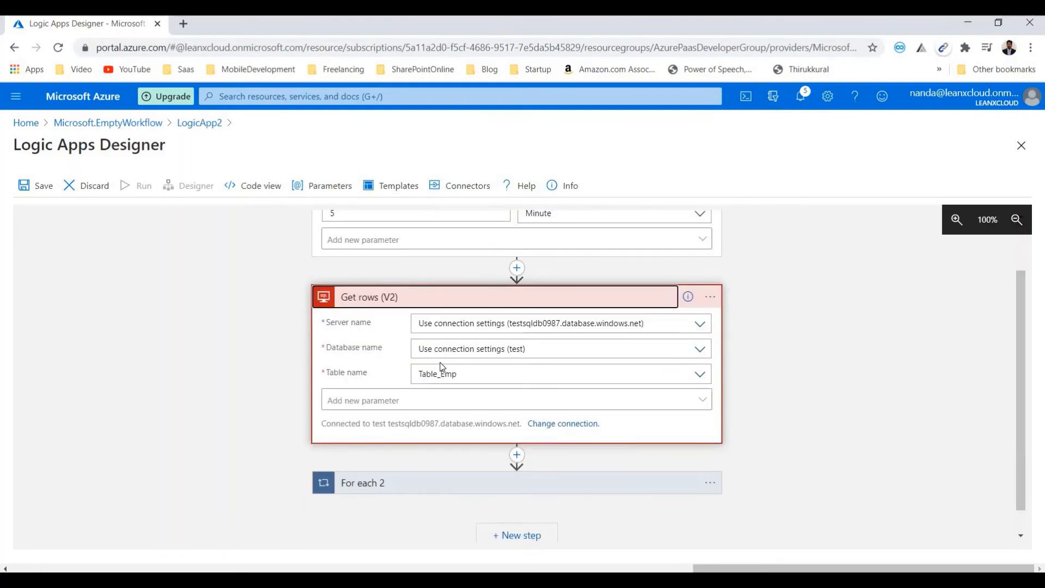
scroll(442, 366, down, 1)
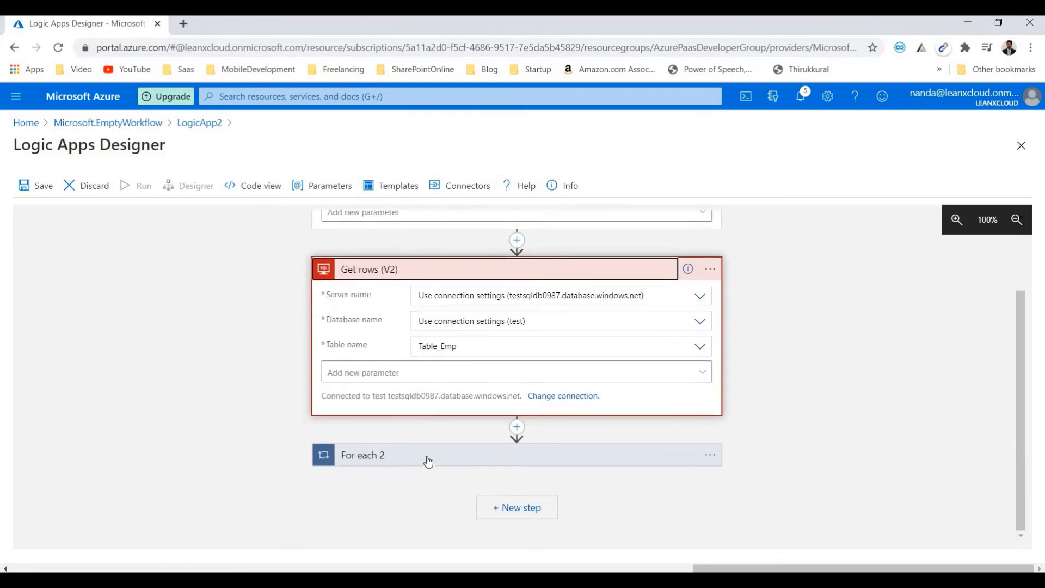
- Expand For each 2 and its nested For each to review both loop inputs and the Send email (V2) fields
click(427, 458)
scroll(468, 450, down, 1)
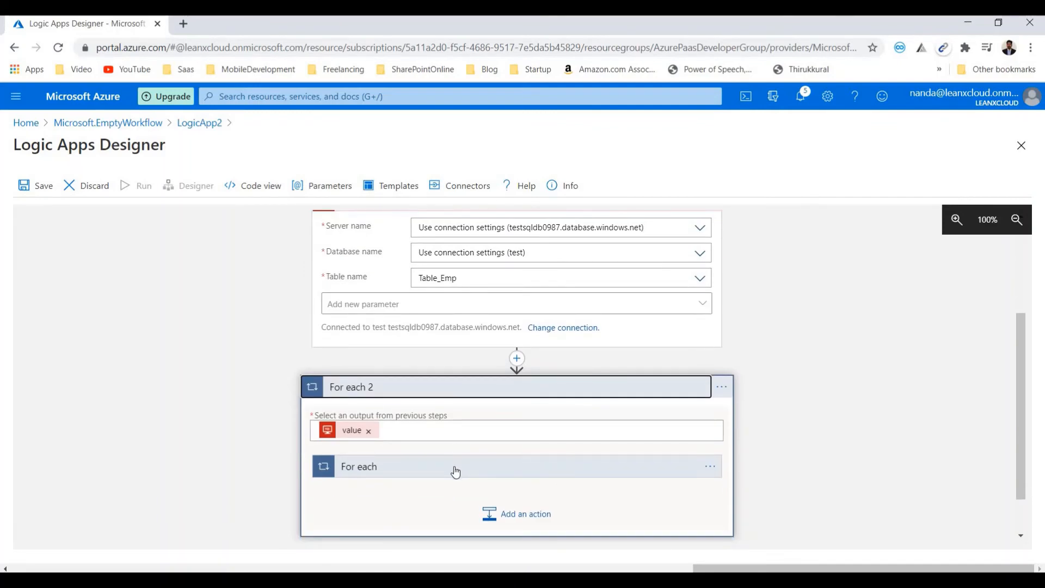
click(455, 467)
scroll(455, 471, down, 2)
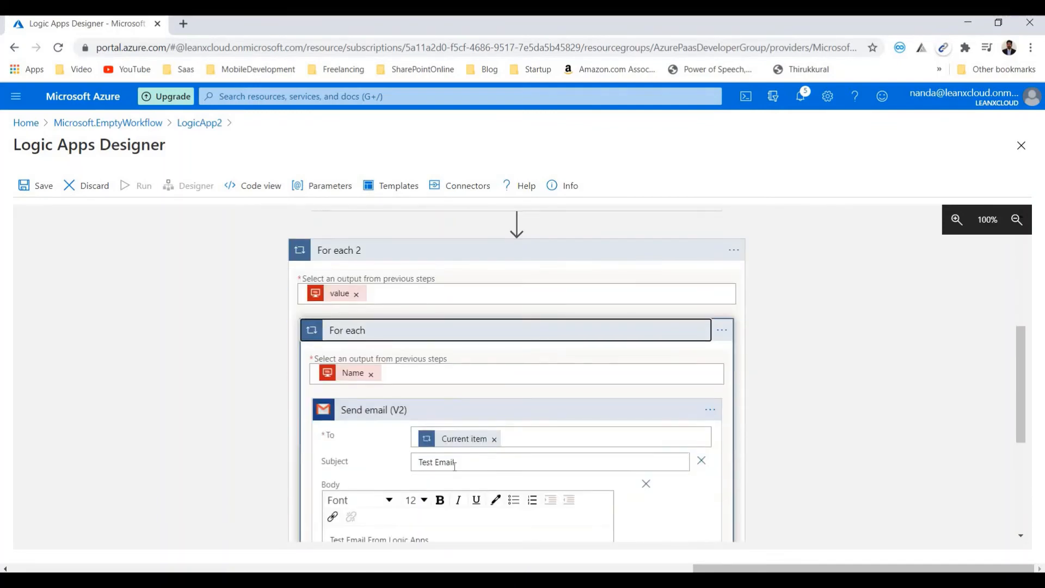
scroll(454, 466, down, 1)
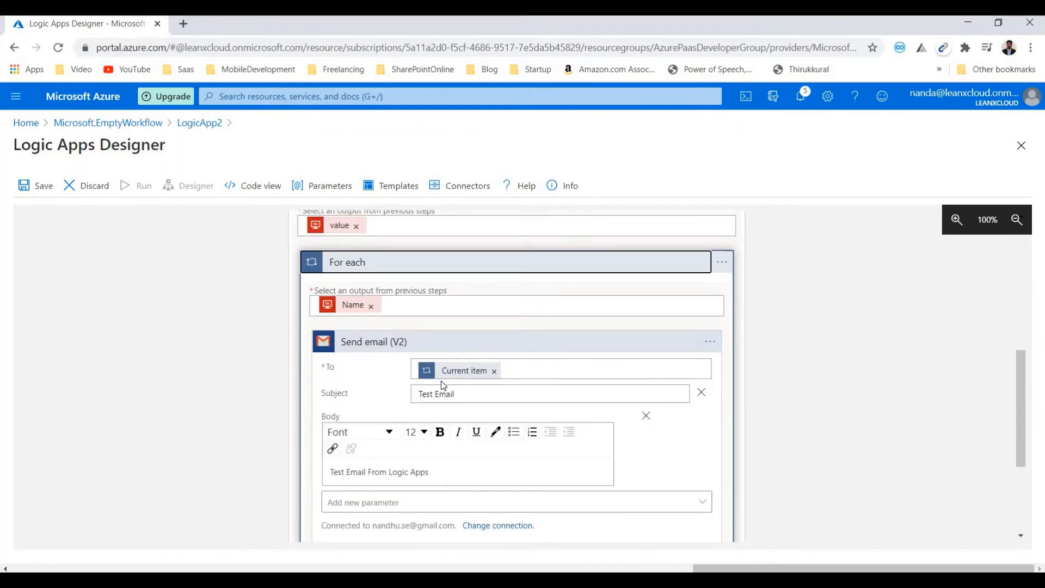
scroll(516, 448, up, 1)
scroll(516, 446, up, 3)
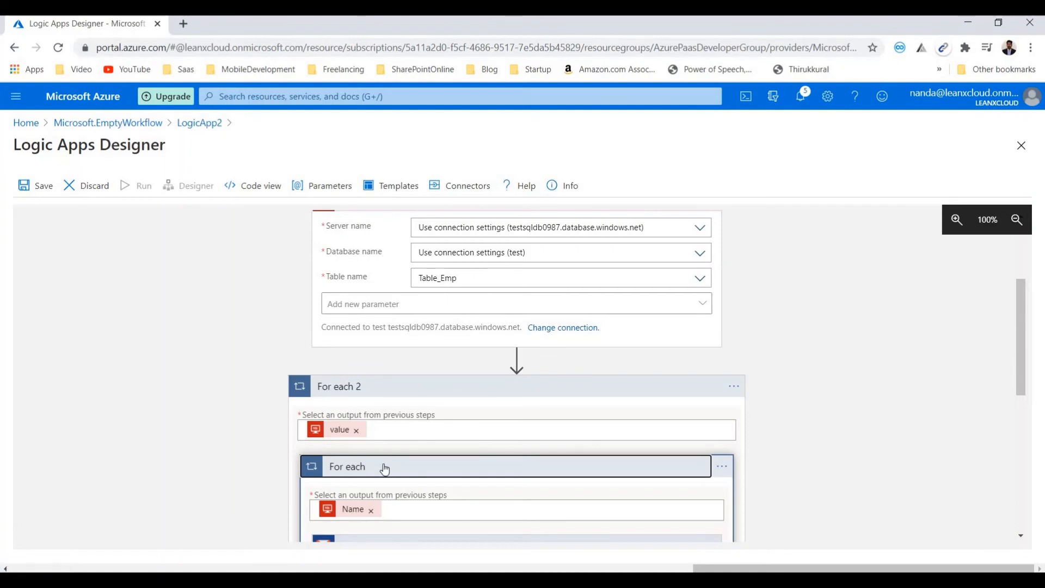
scroll(408, 280, down, 3)
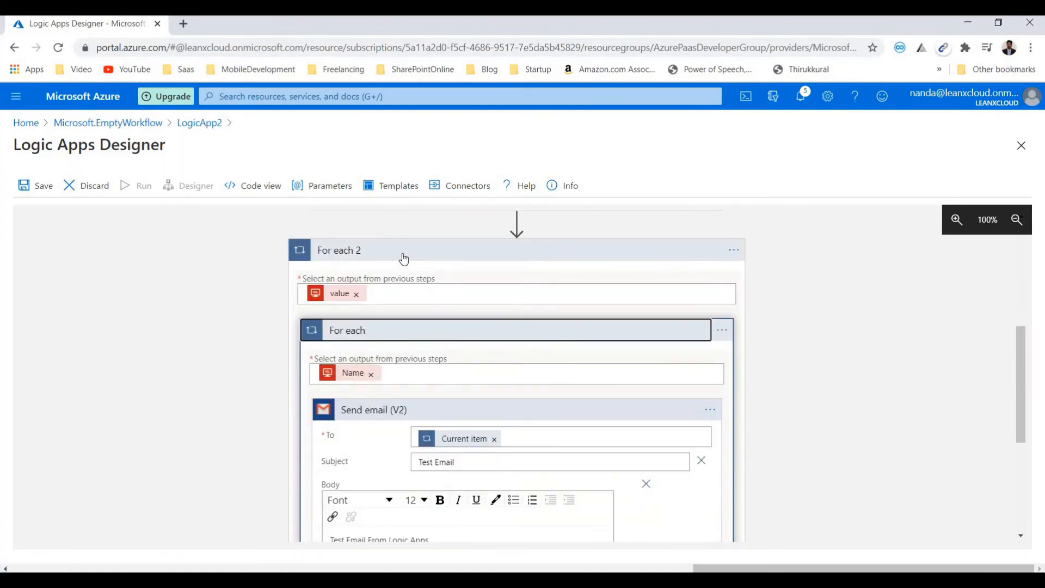
click(403, 255)
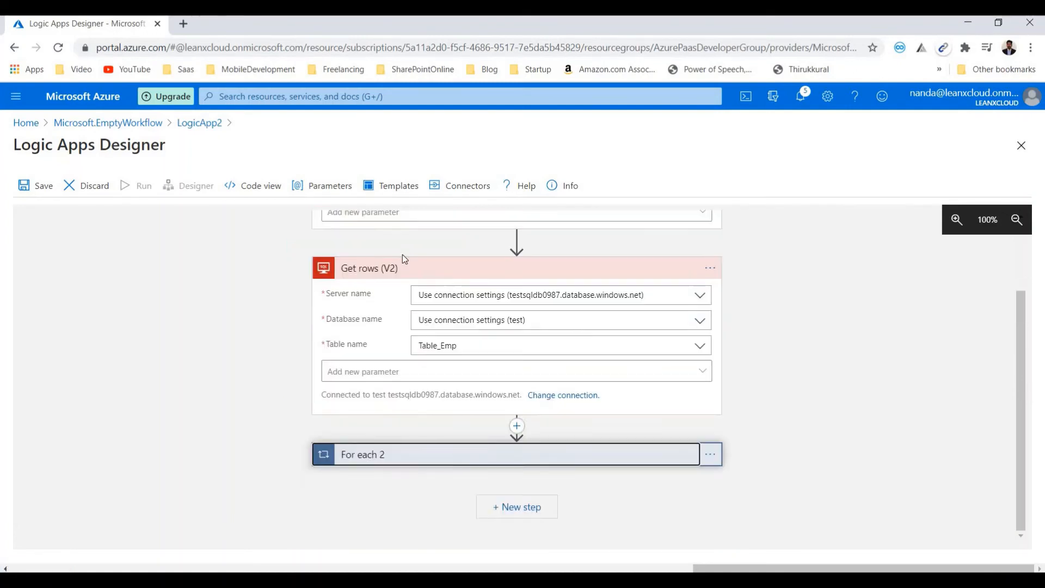
click(452, 464)
scroll(556, 439, down, 2)
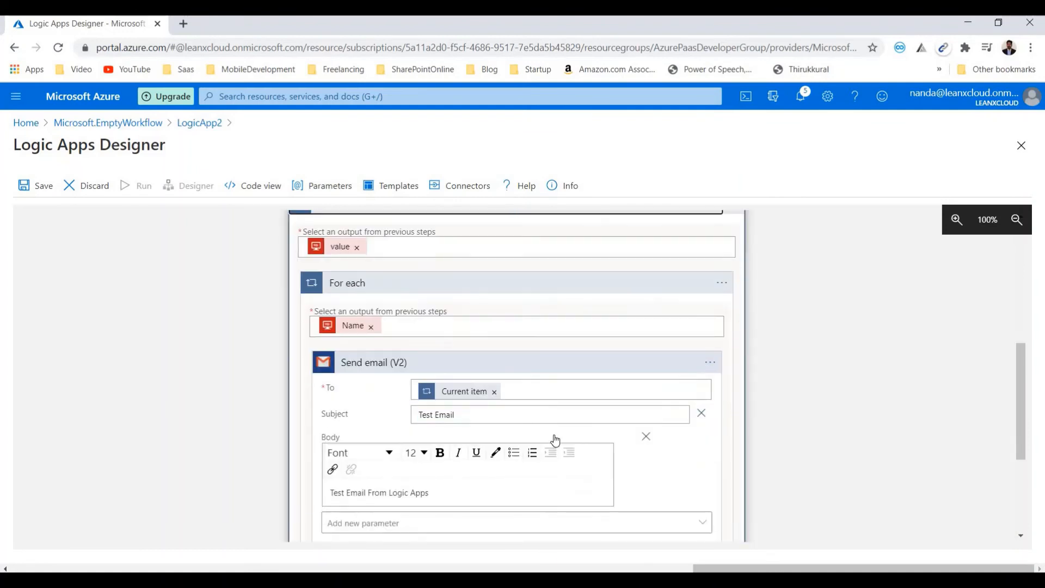
scroll(558, 257, up, 2)
- Delete the For each 2 loop together with everything nested inside it
click(713, 256)
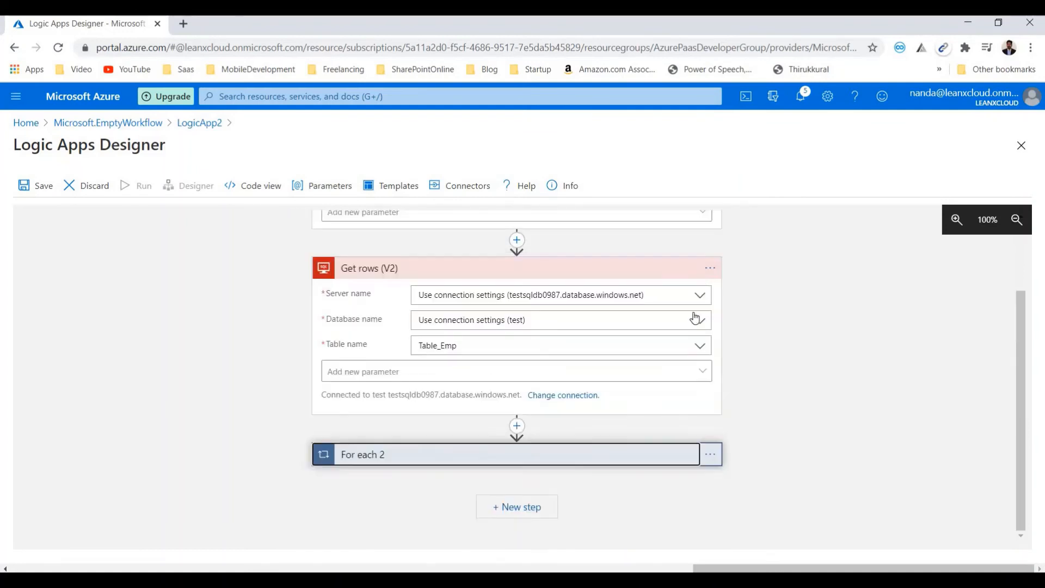
click(711, 455)
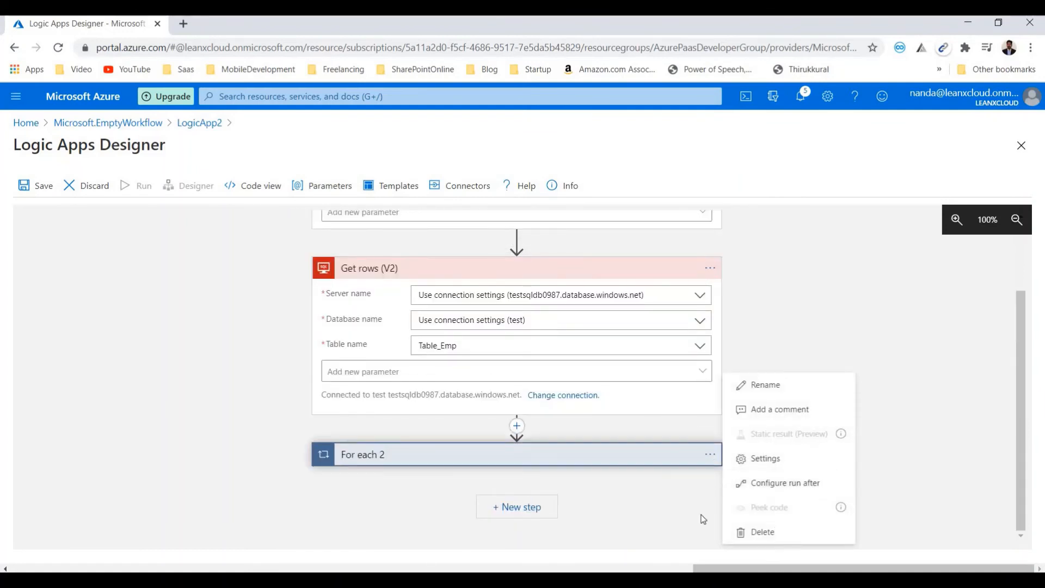
click(734, 530)
key(Return)
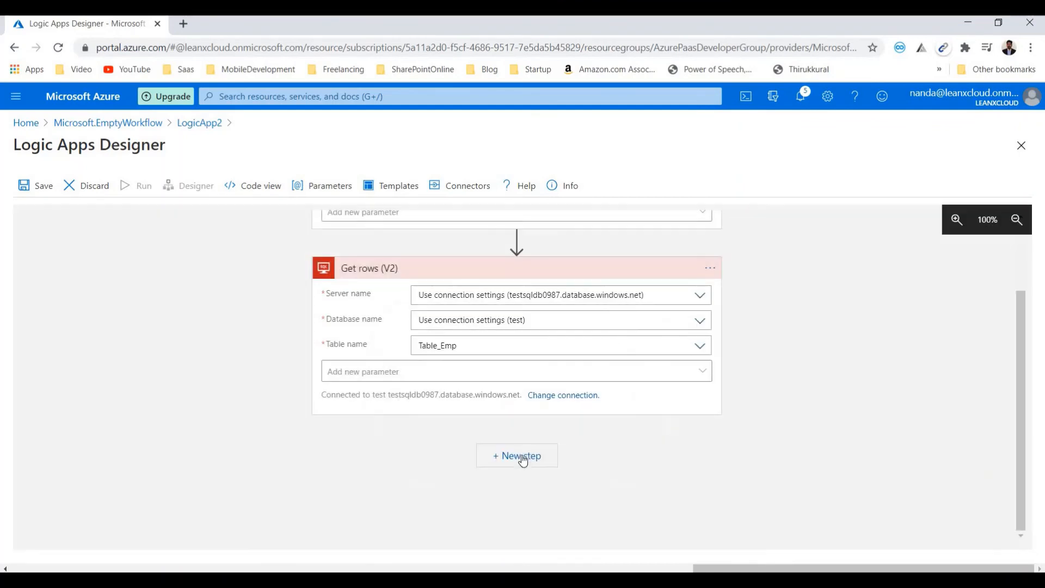
- Add a Gmail Send email (V2) action after Get rows (V2), with its To field set to the Name dynamic content
click(521, 459)
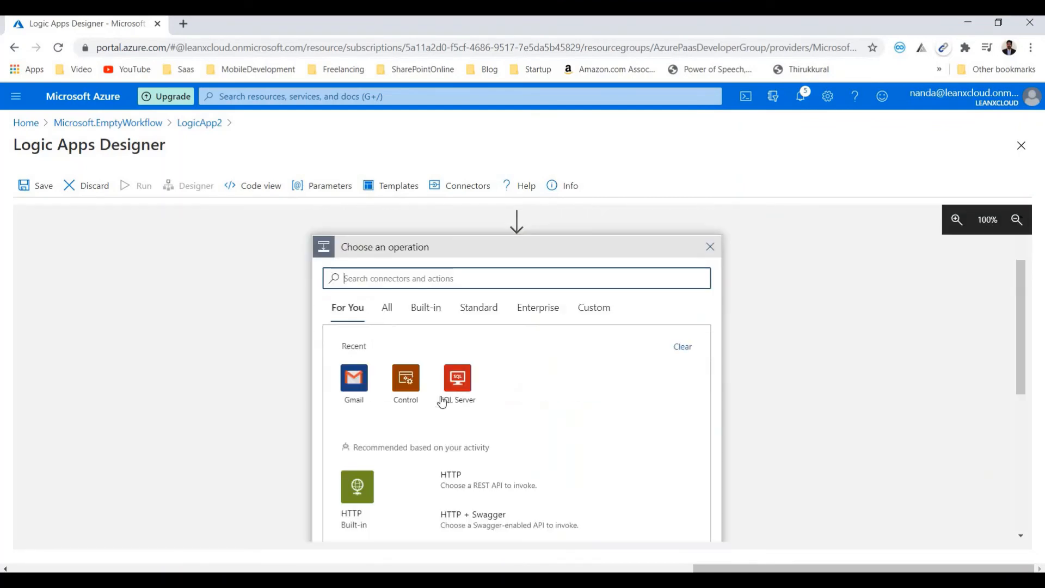
click(354, 379)
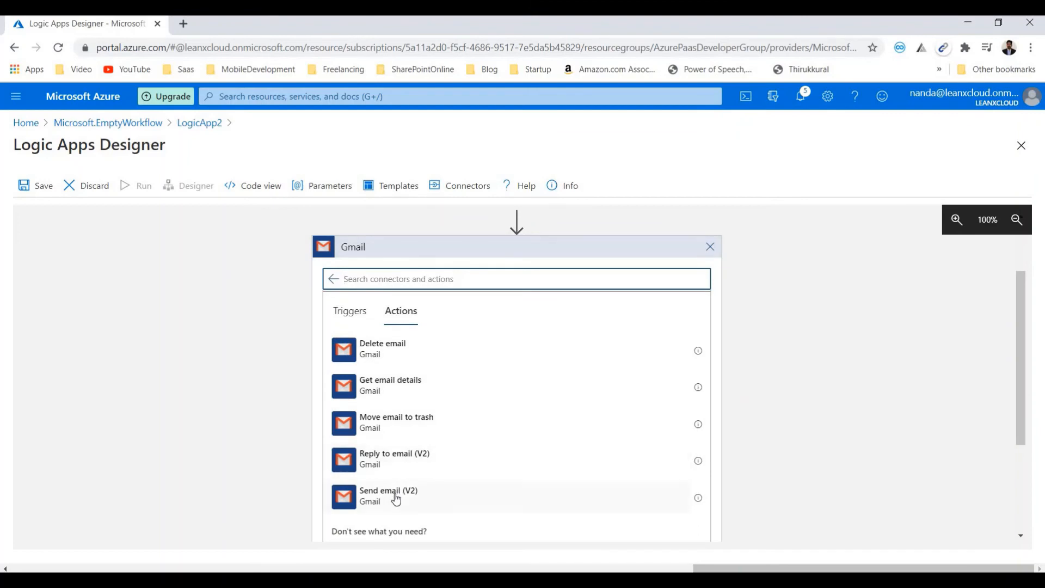
click(396, 498)
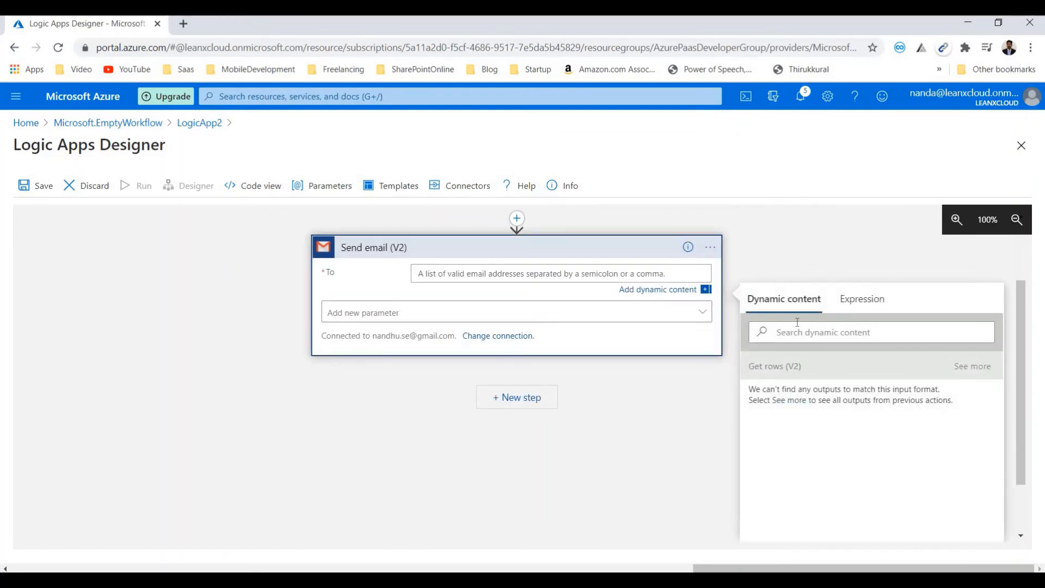
click(972, 366)
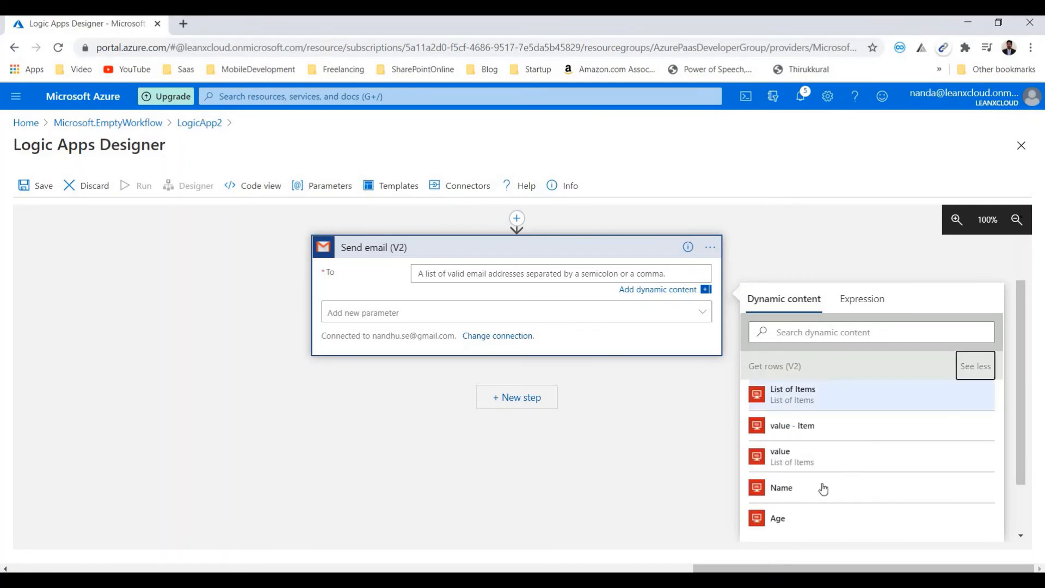
click(821, 487)
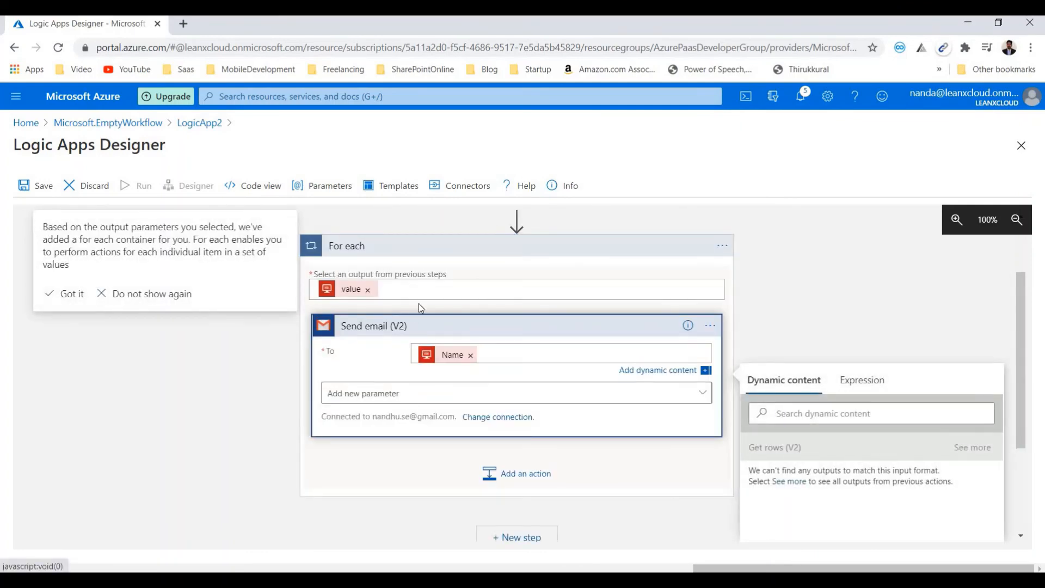
- Add the Subject and Body parameters to the Send email (V2) action
scroll(443, 327, up, 1)
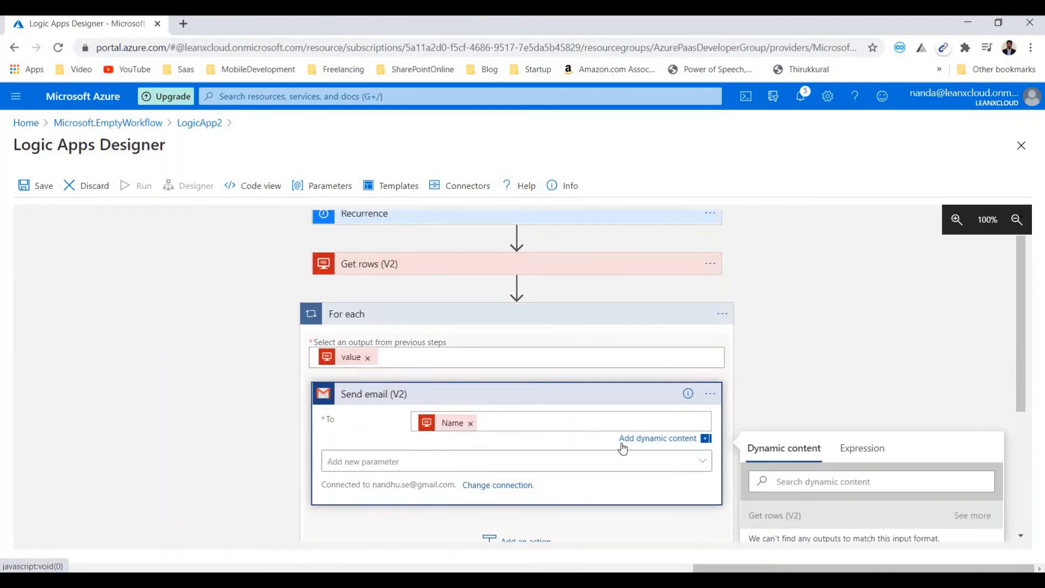
click(468, 461)
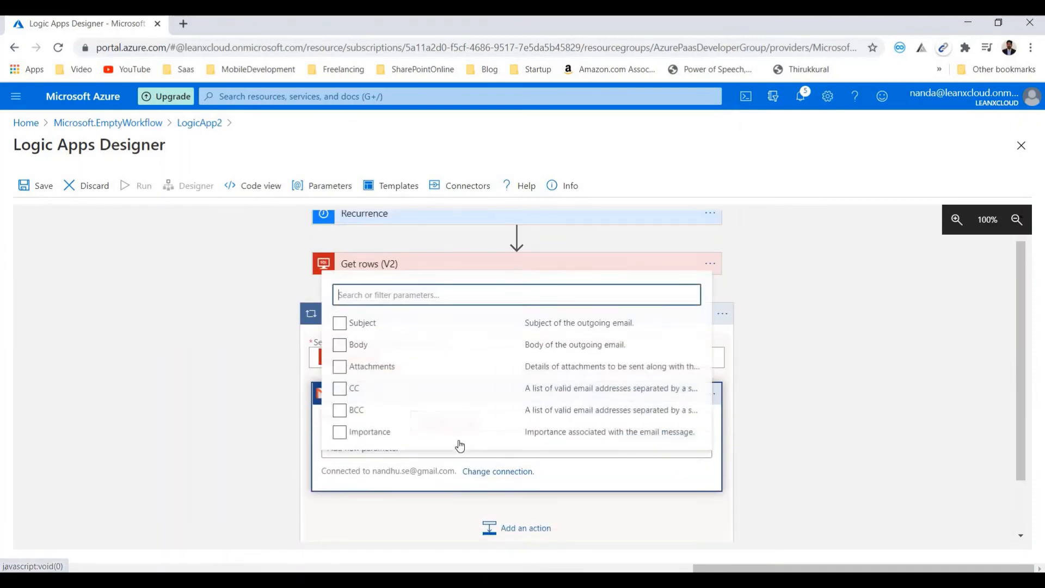
click(369, 318)
click(360, 332)
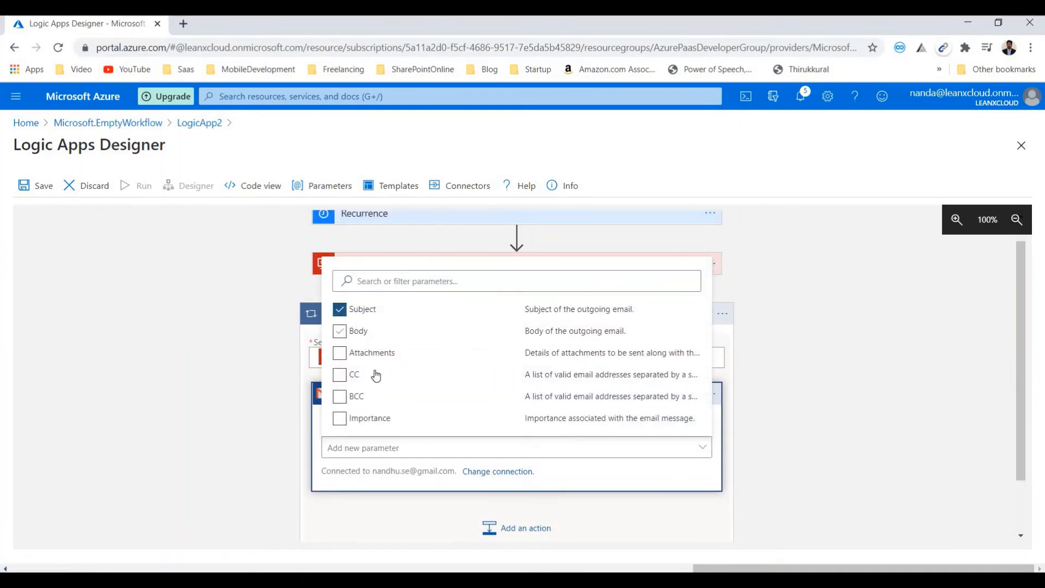
click(434, 453)
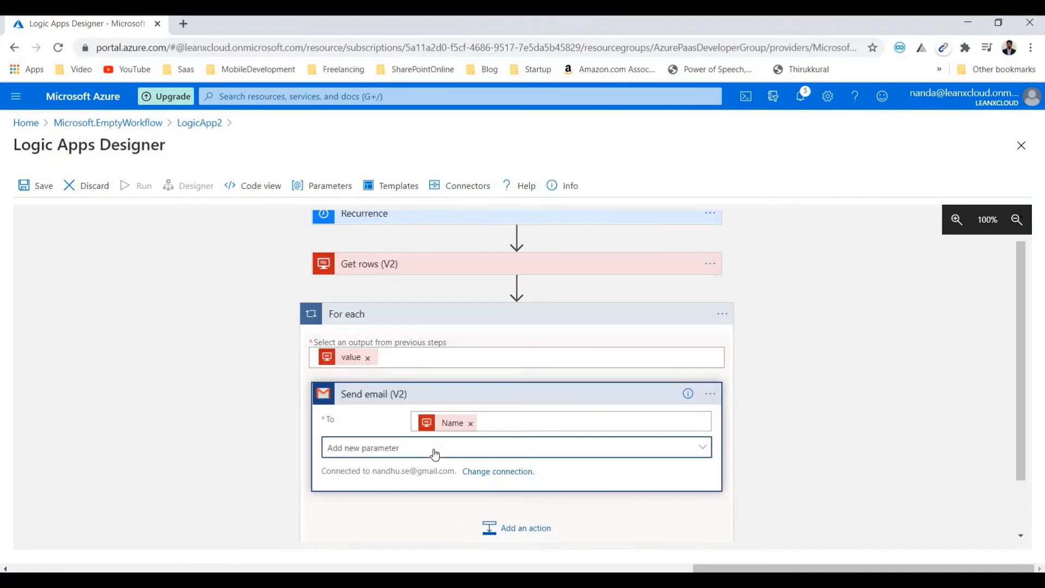
- Enter "Test Email From Logic App" as the email's subject and "Test Email from Logic App" as its body
click(441, 337)
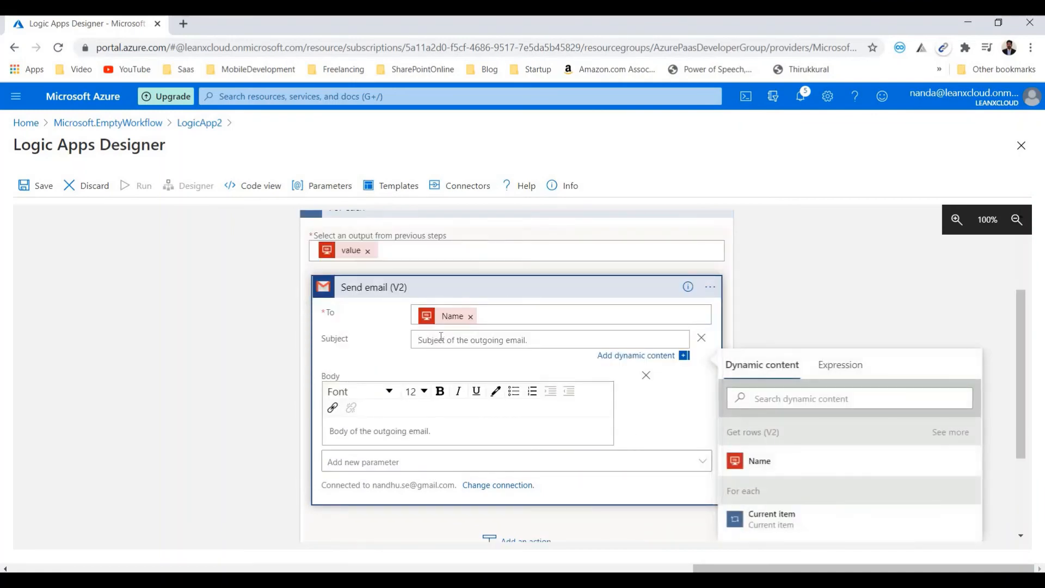
text(Test Email Frm)
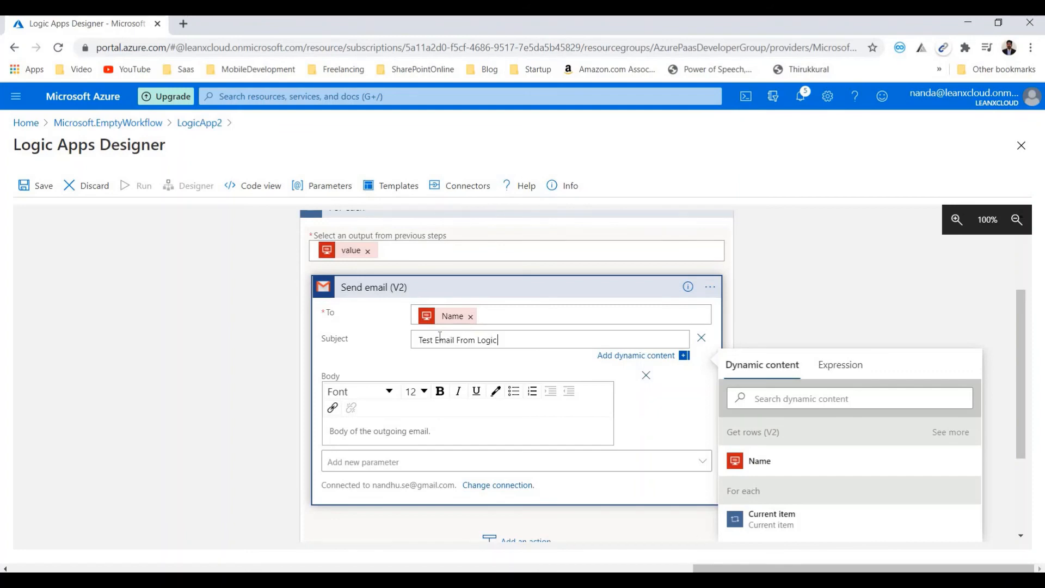
click(431, 427)
text(Test)
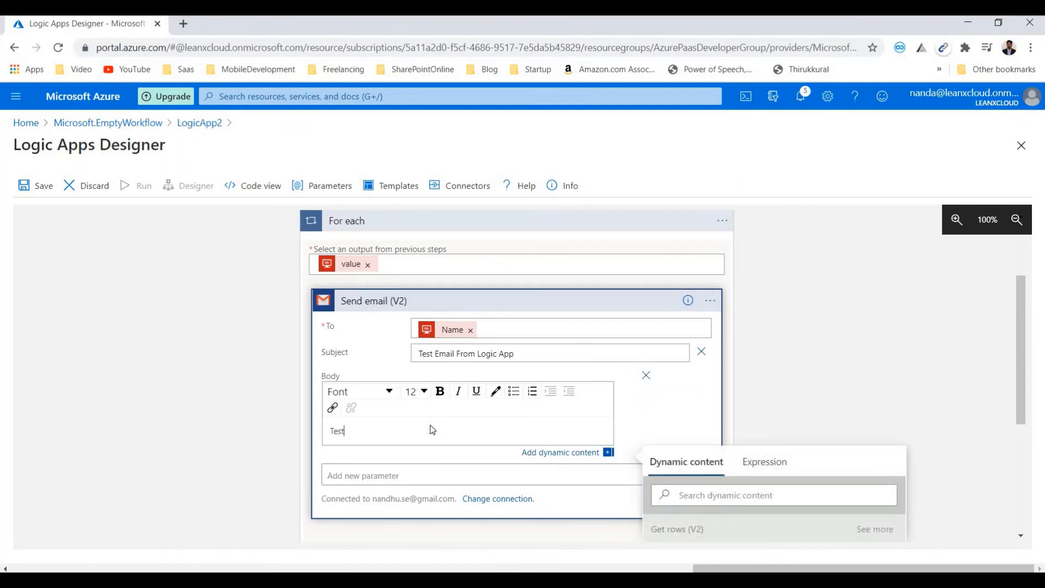
text( Email from Logic App)
- Save the logic app with the For each loop collapsed, and run it
click(471, 276)
scroll(464, 299, up, 1)
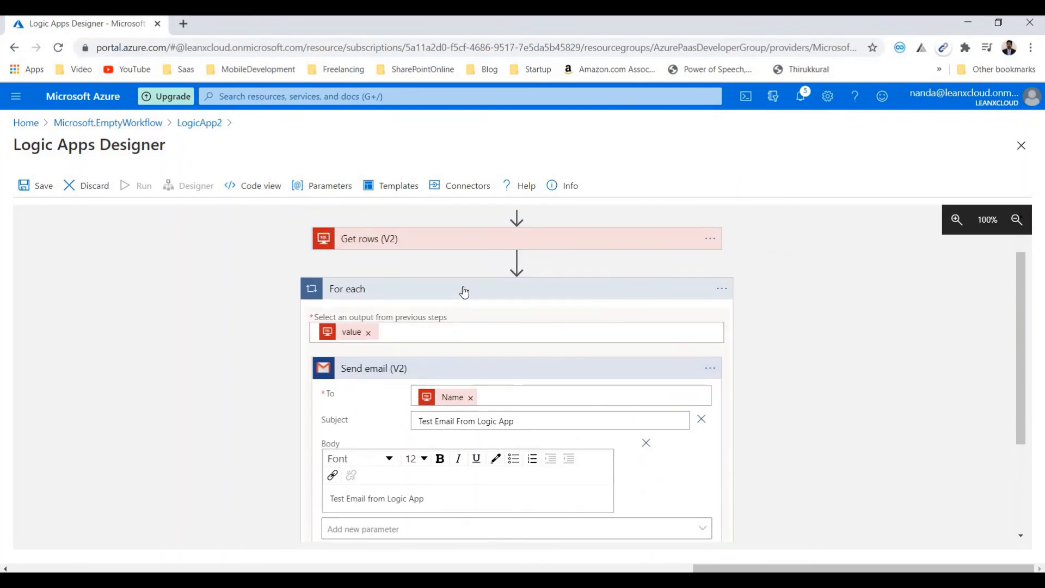
click(464, 290)
scroll(406, 303, up, 1)
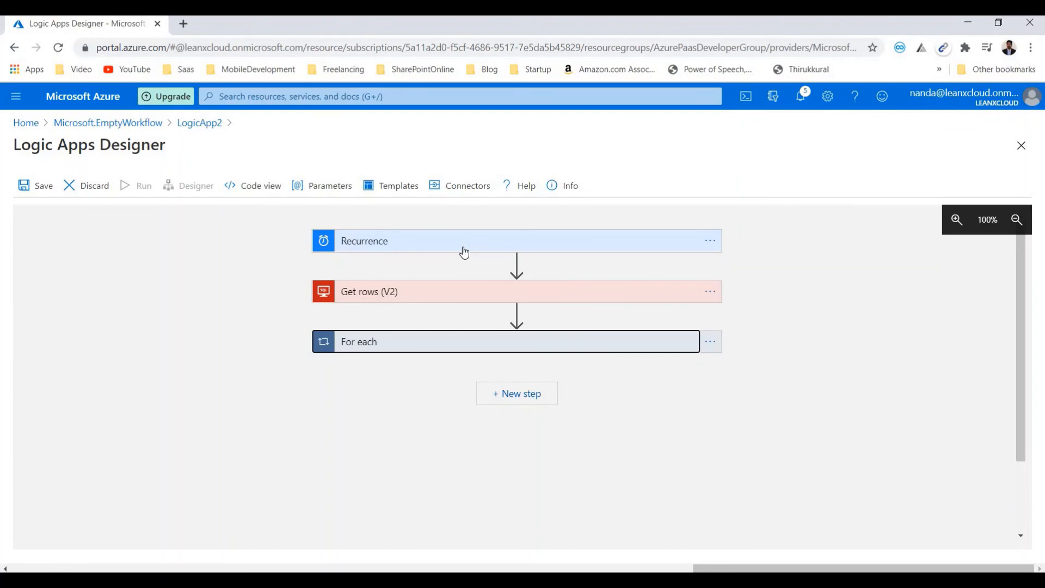
click(36, 188)
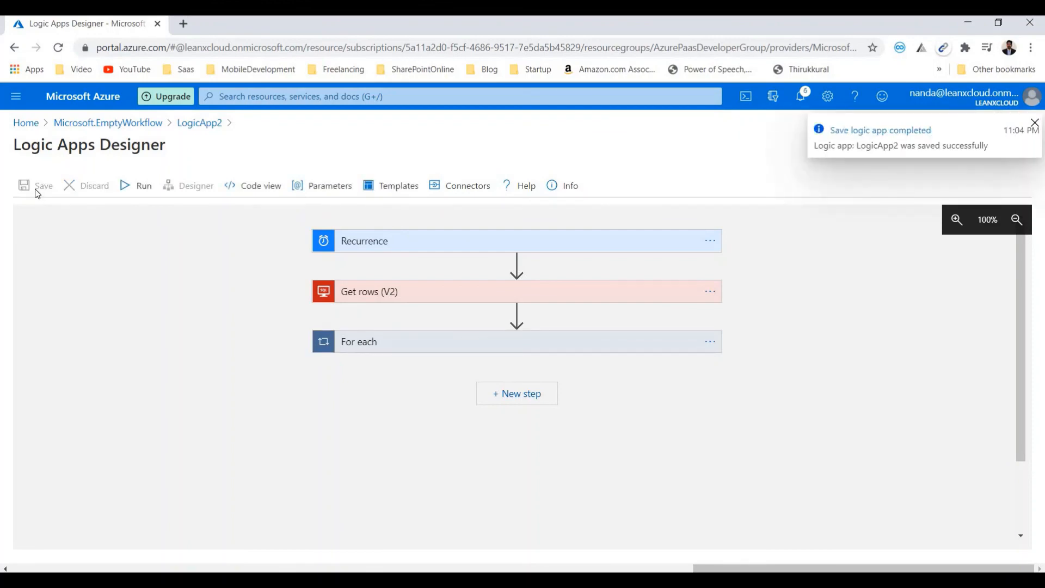
click(131, 187)
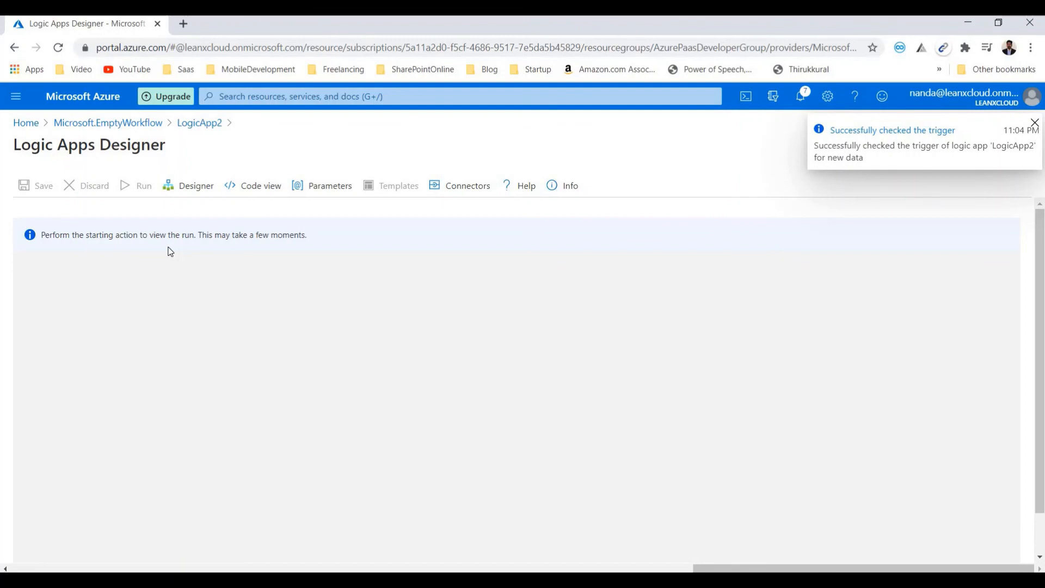
click(1013, 155)
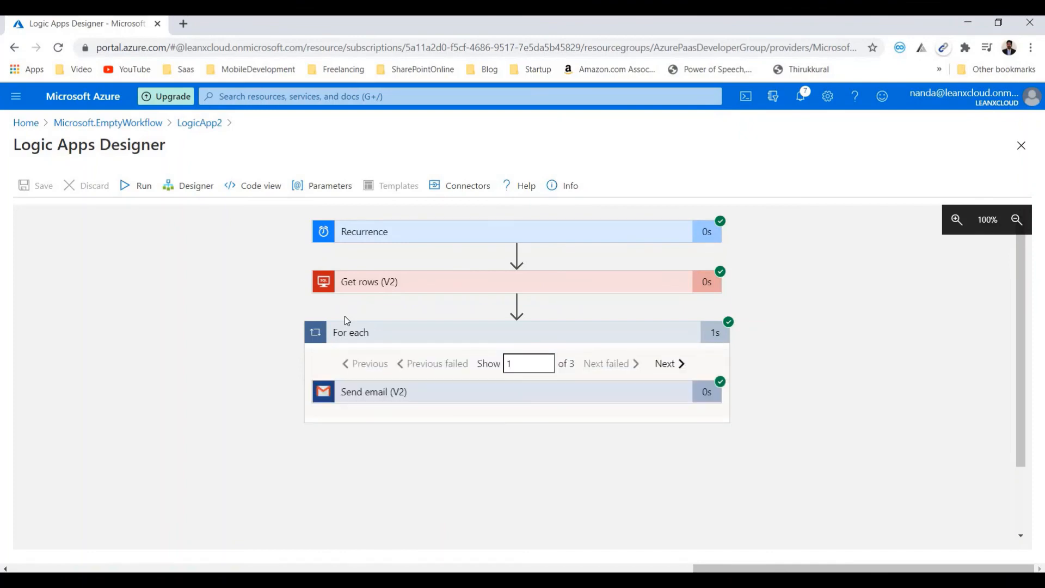
- Go through the For each iterations of the run up to the last one and back to the first, checking Send email (V2)
click(665, 365)
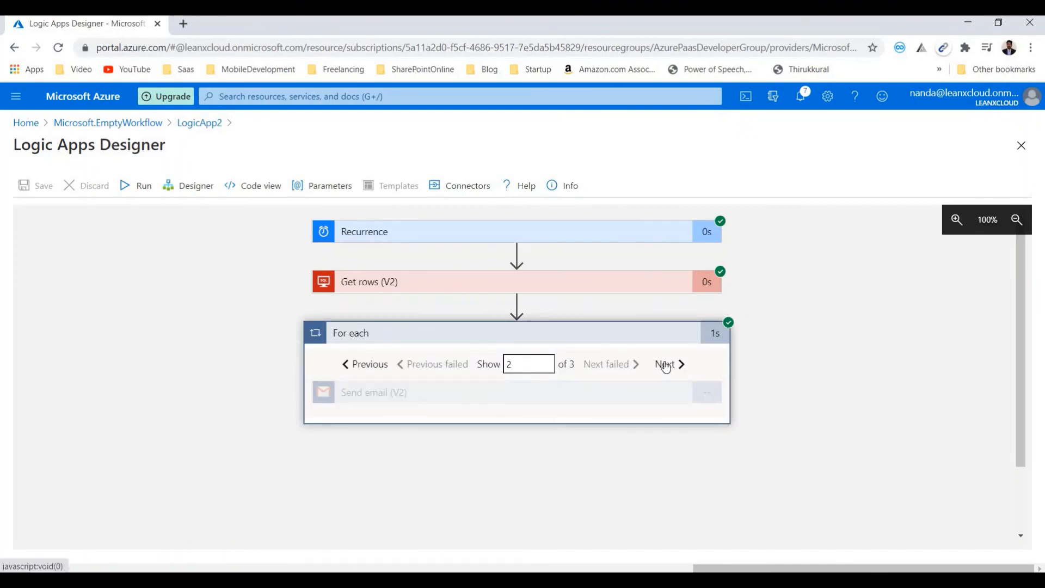
click(665, 364)
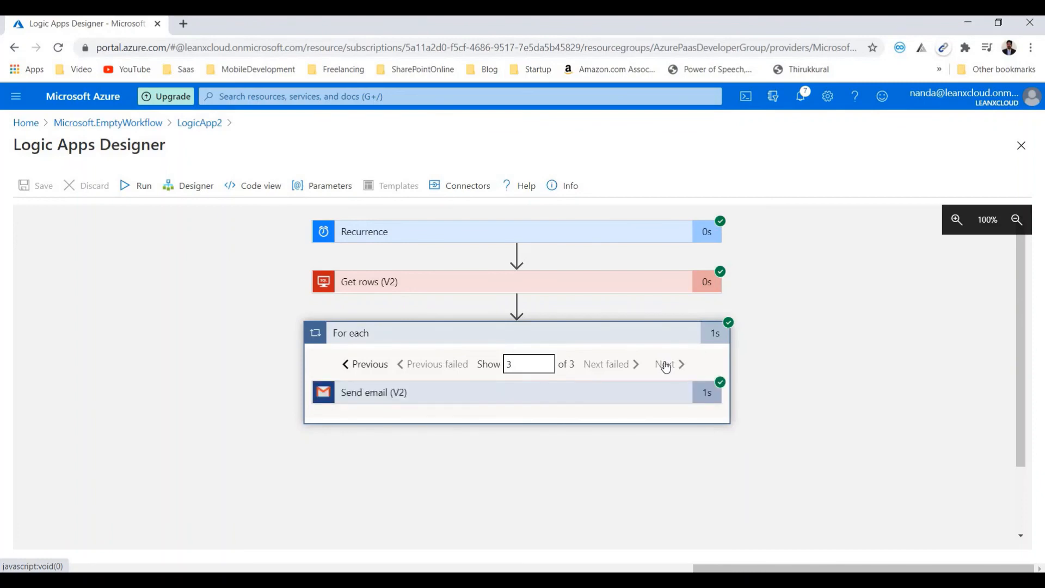
click(355, 370)
click(356, 370)
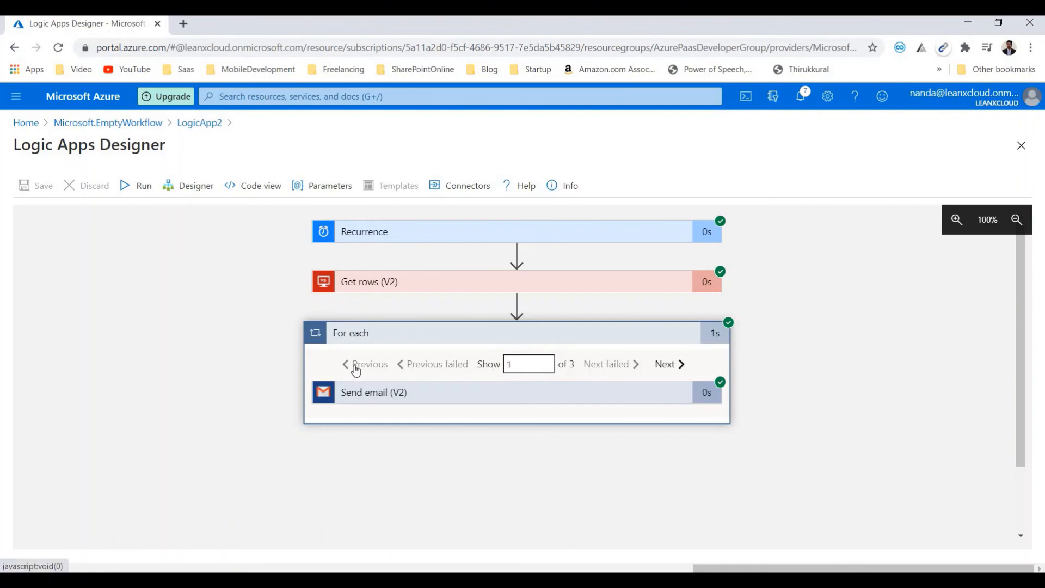